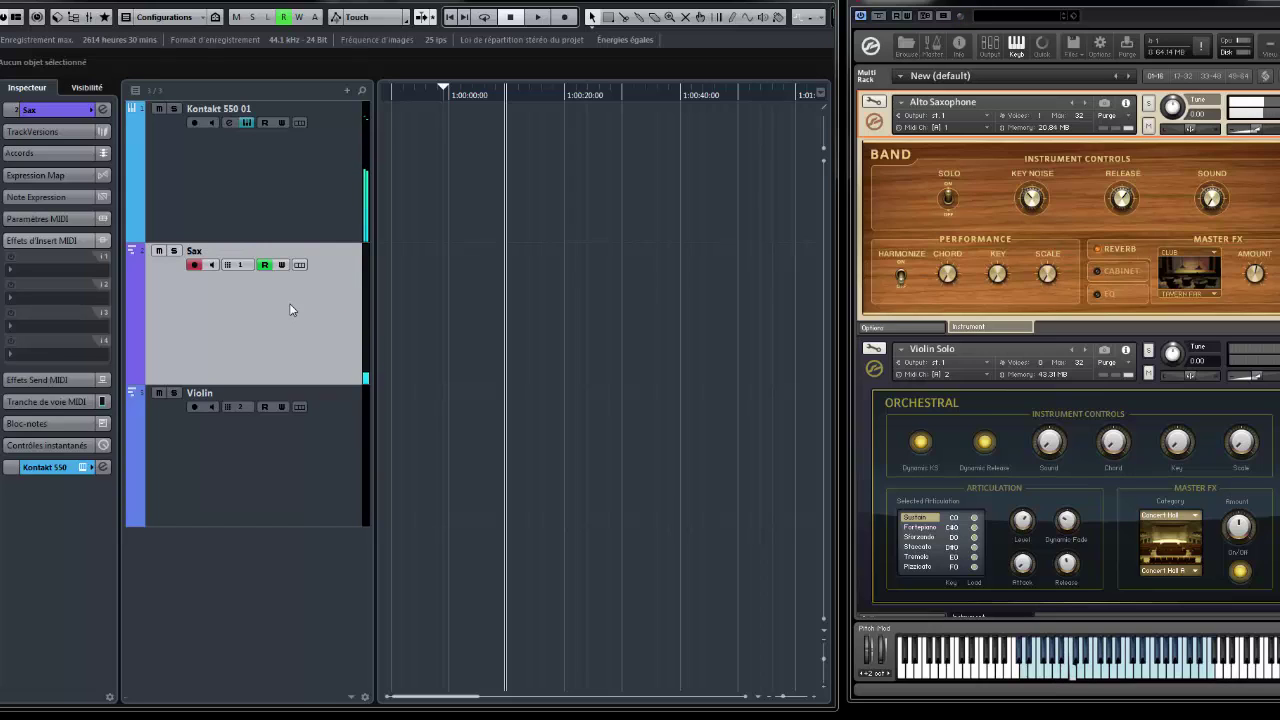
Select the Sax track and load the Auto LFO effect into its first MIDI insert slot
click(292, 455)
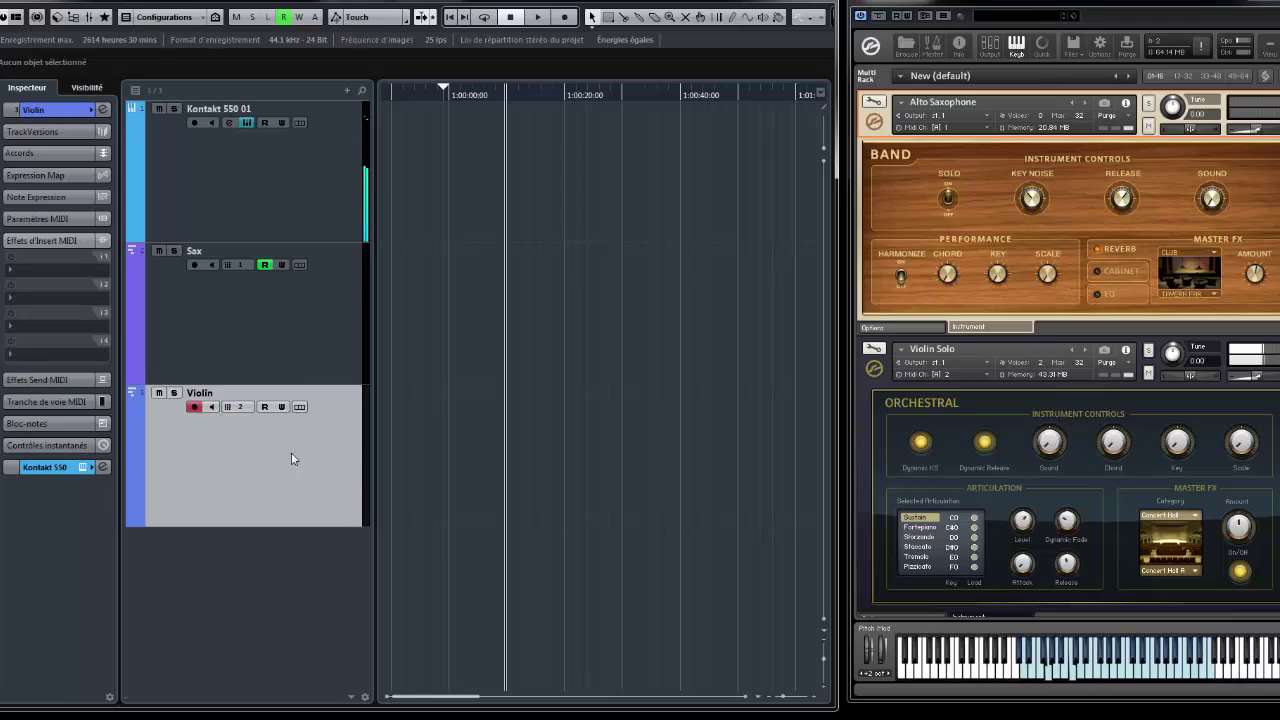
click(314, 303)
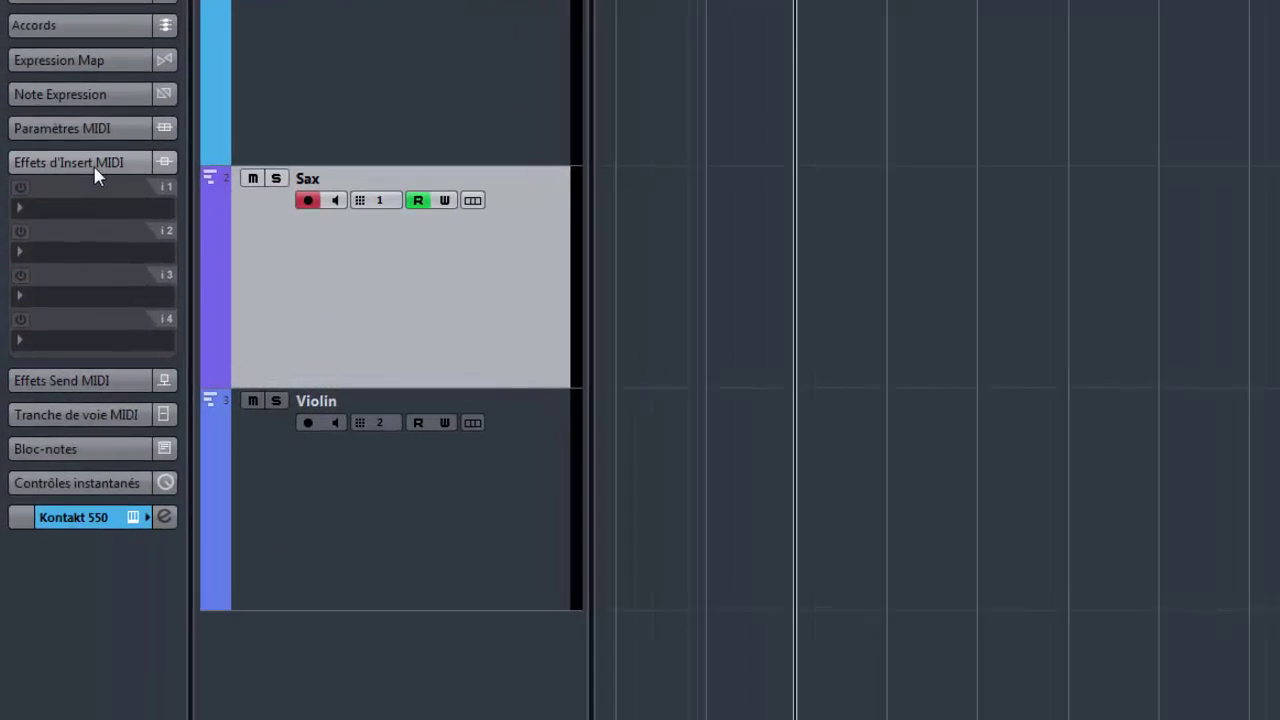
click(108, 176)
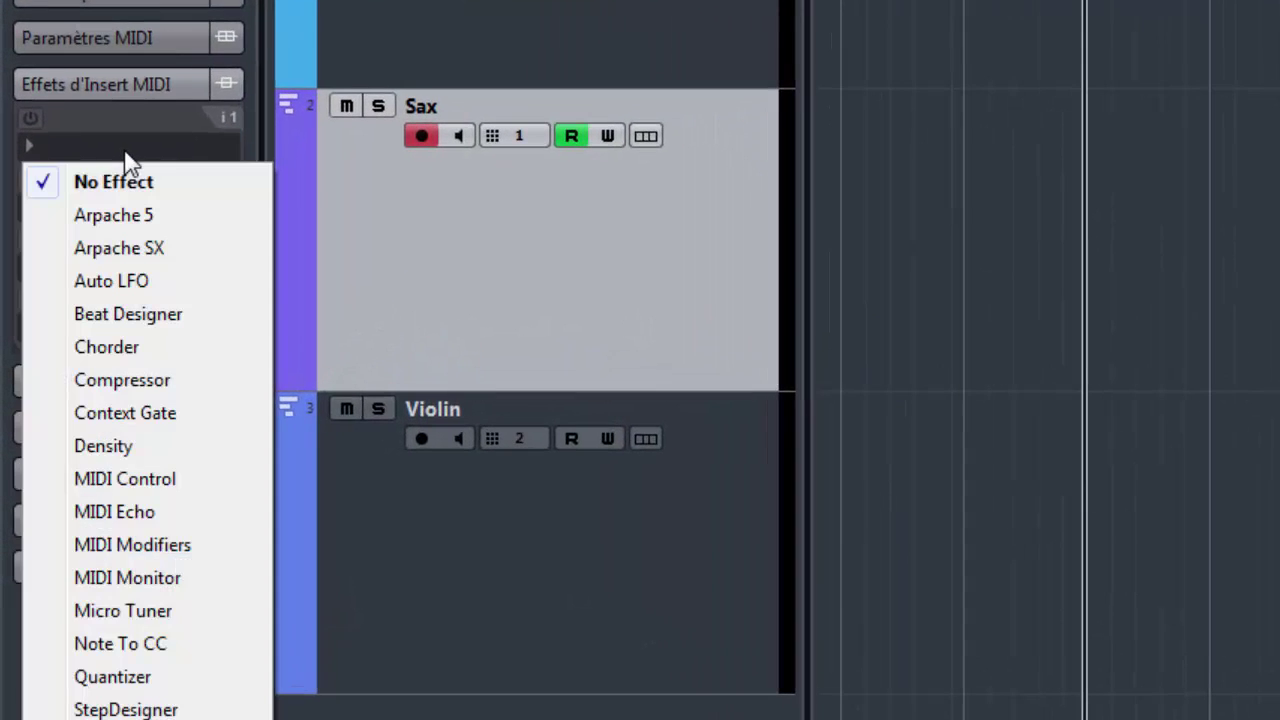
click(146, 283)
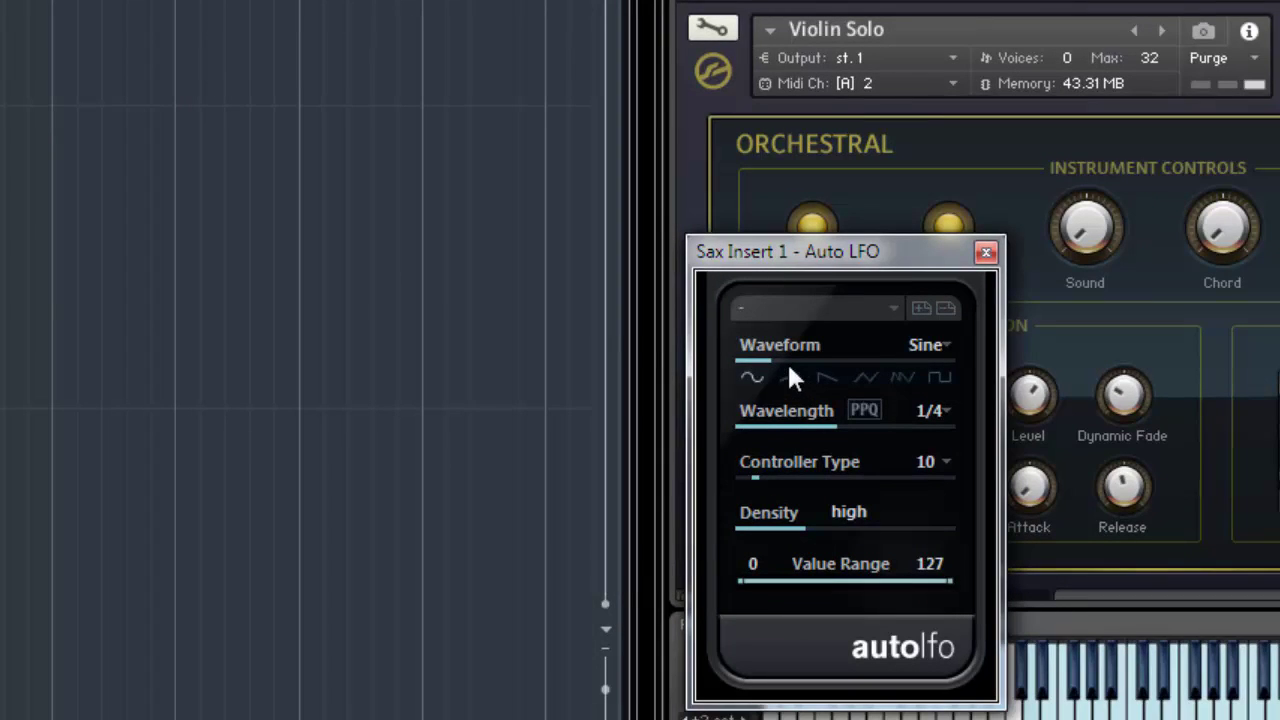
Set the Auto LFO's Controller Type to 7 (Main Volume) and its Density to high
click(944, 462)
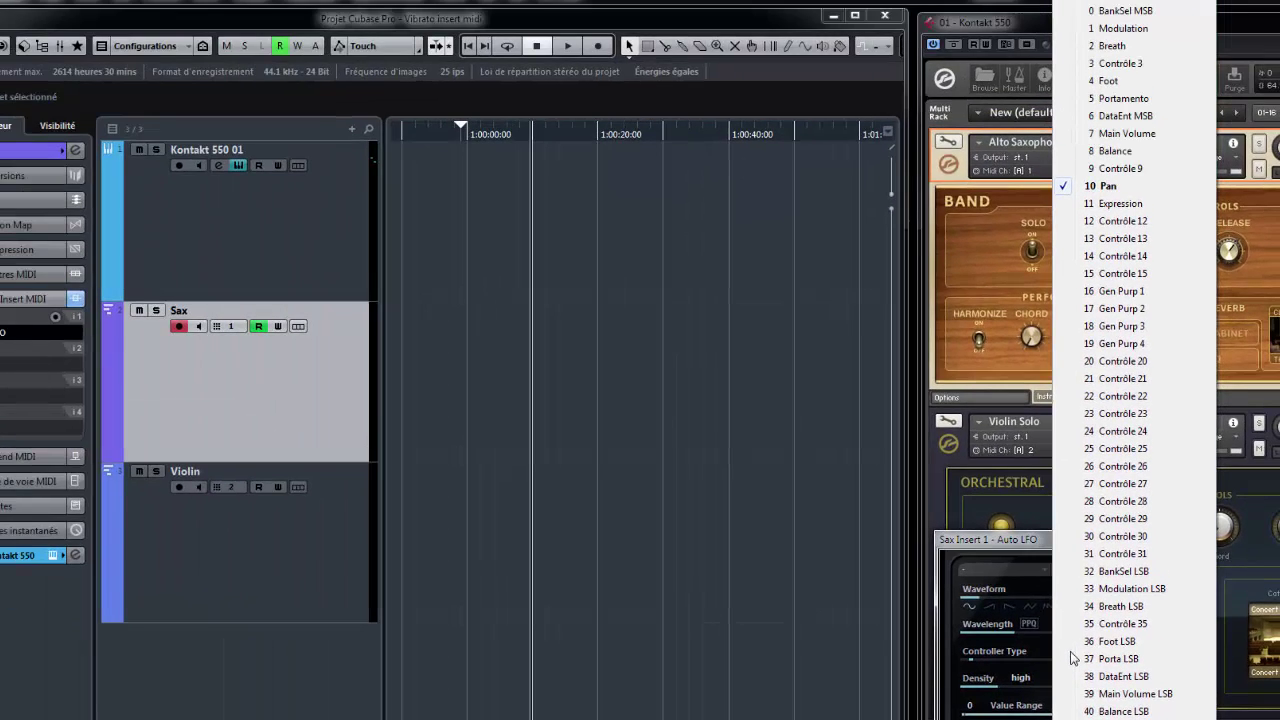
click(1111, 134)
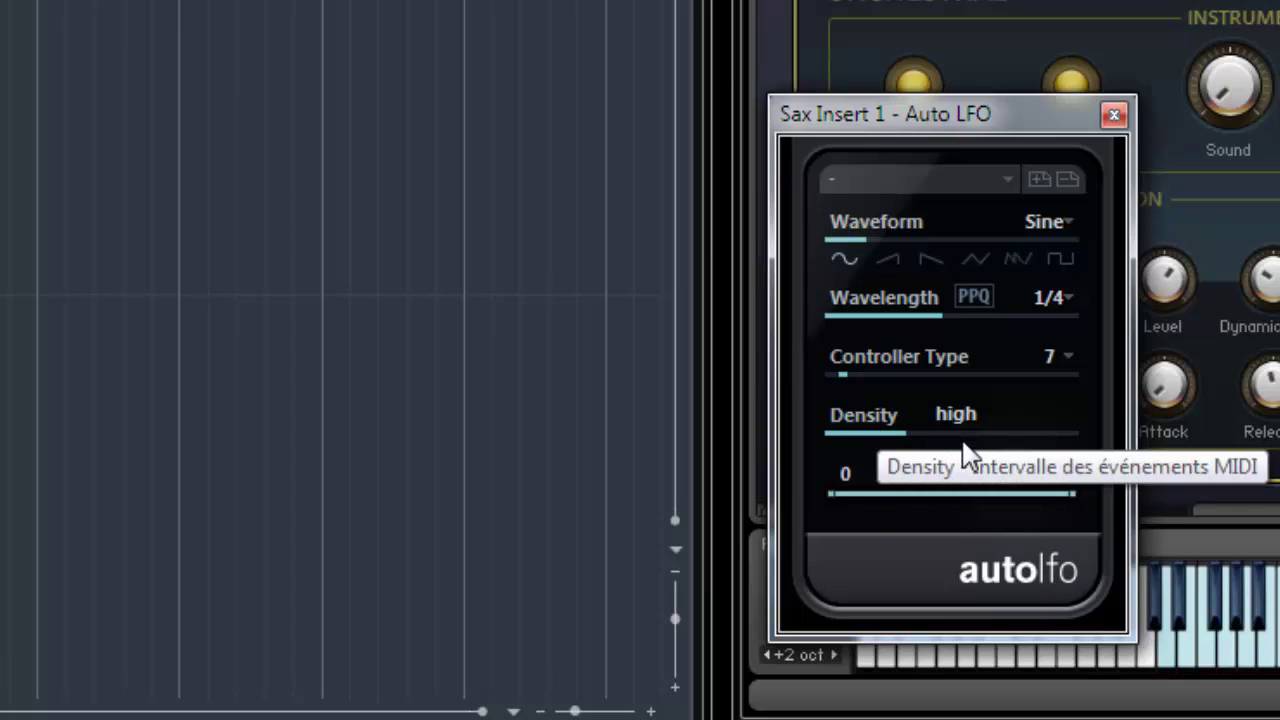
drag(966, 458, 1070, 452)
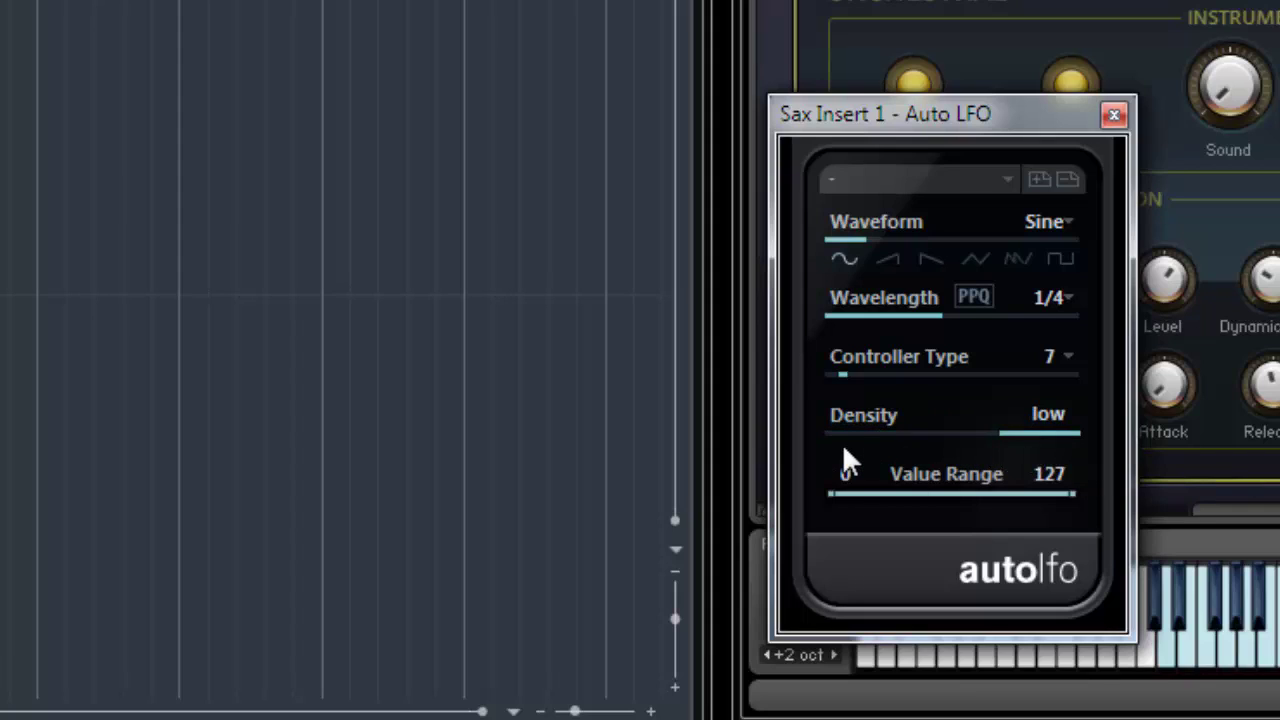
click(843, 449)
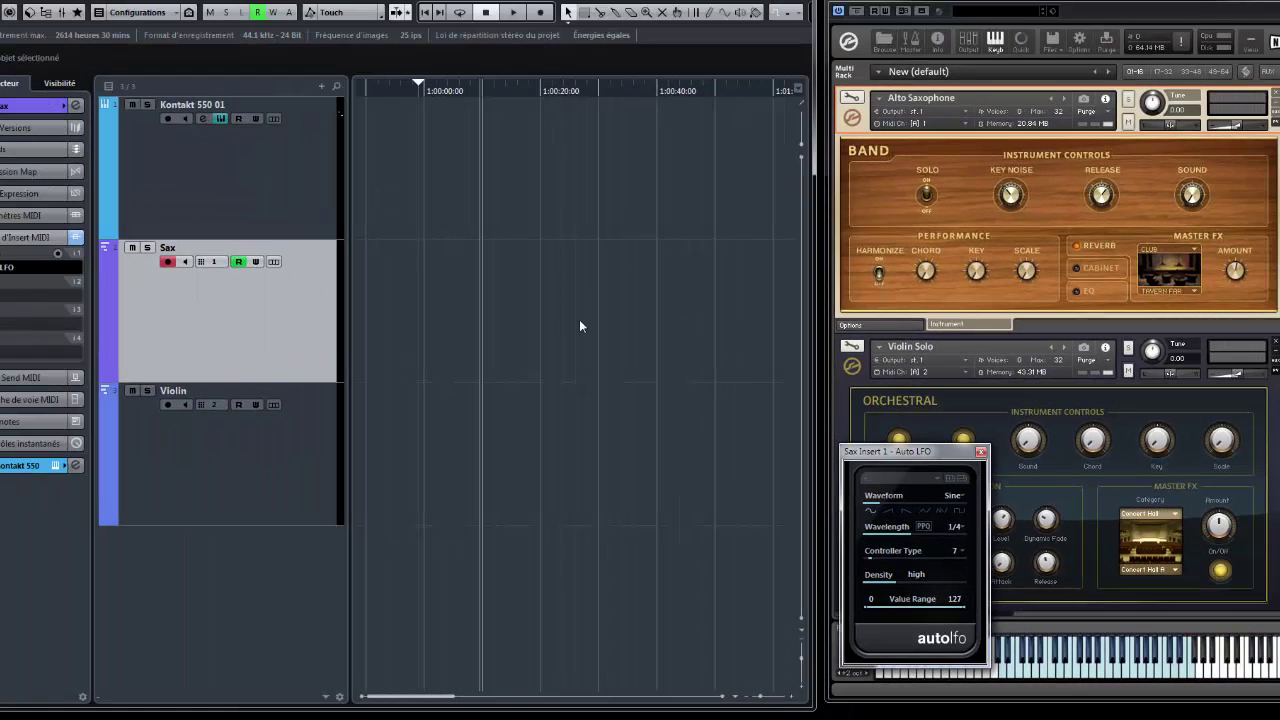
Start playback and raise the Auto LFO's minimum Value Range to 72
key(space)
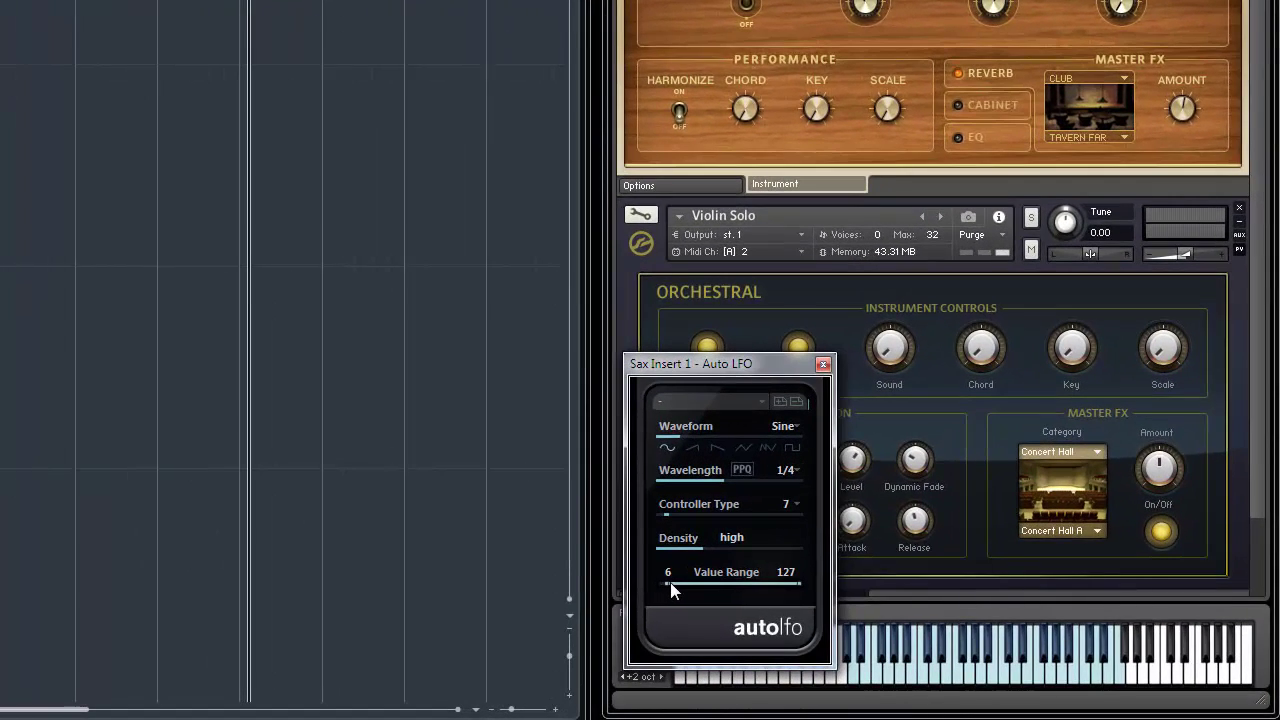
drag(806, 614, 824, 615)
drag(692, 582, 742, 584)
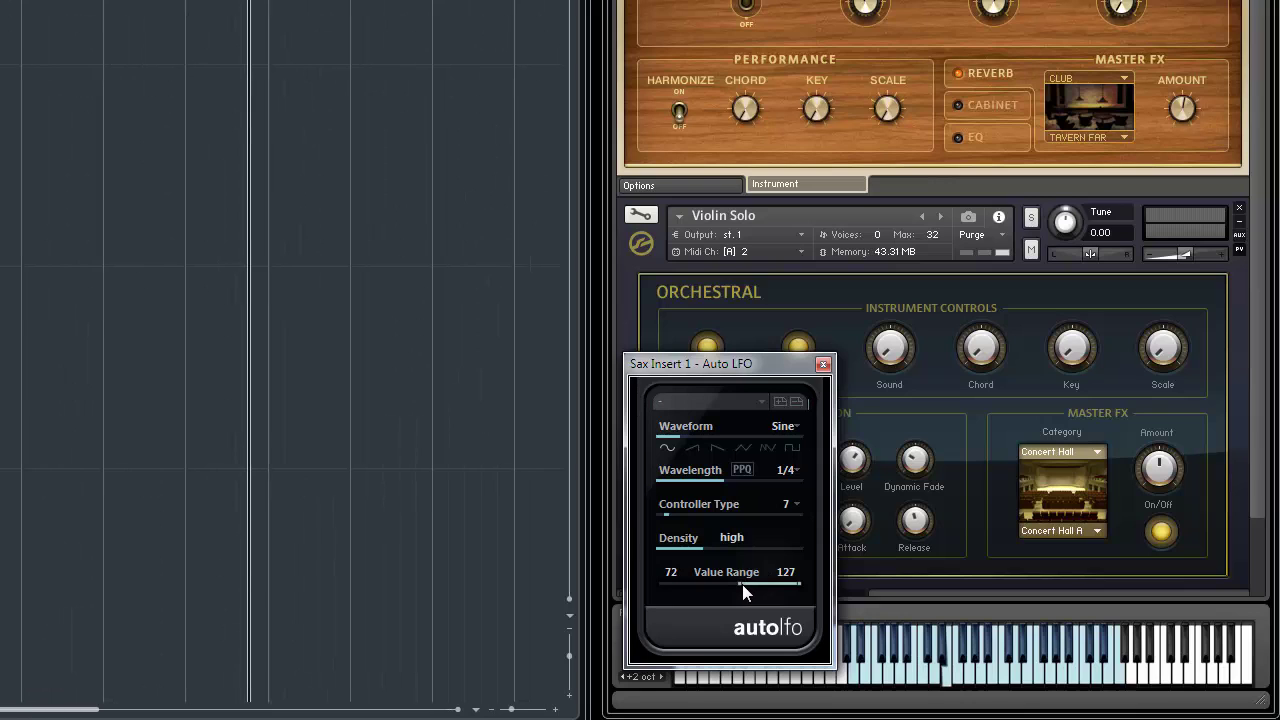
Set the Auto LFO's Wavelength to 1/8 and its minimum Value Range to 119
click(793, 472)
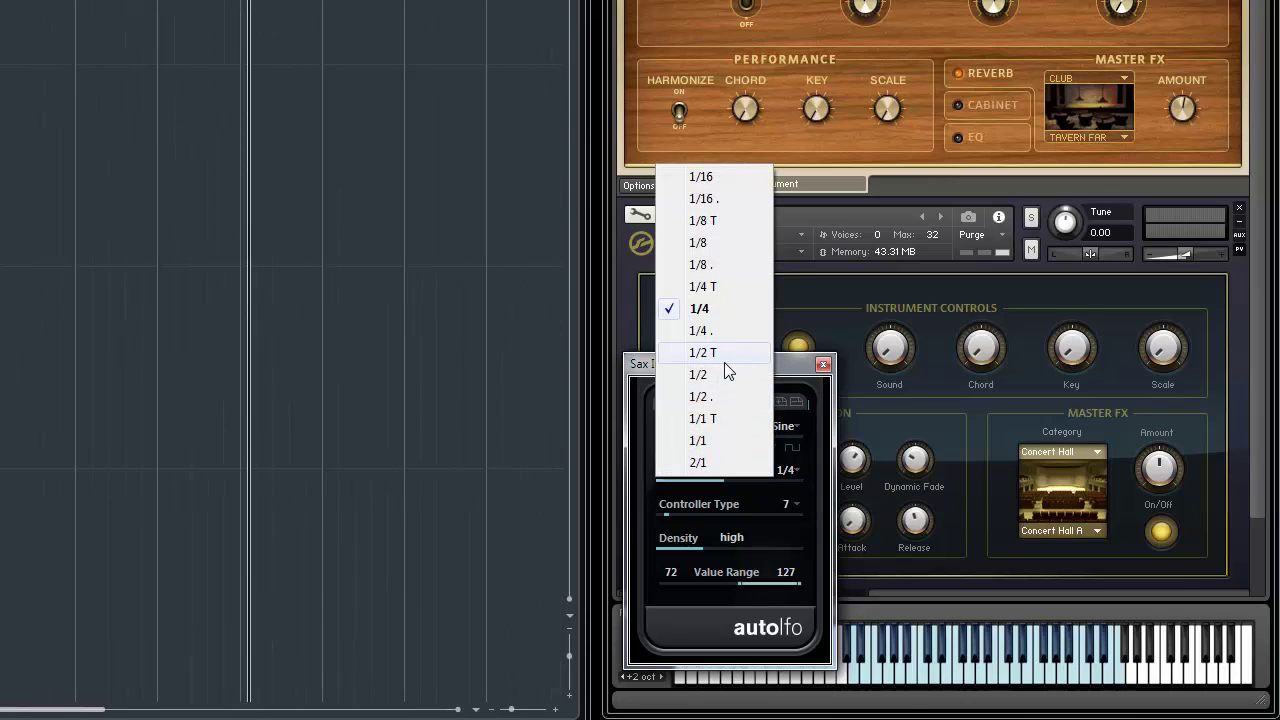
click(717, 242)
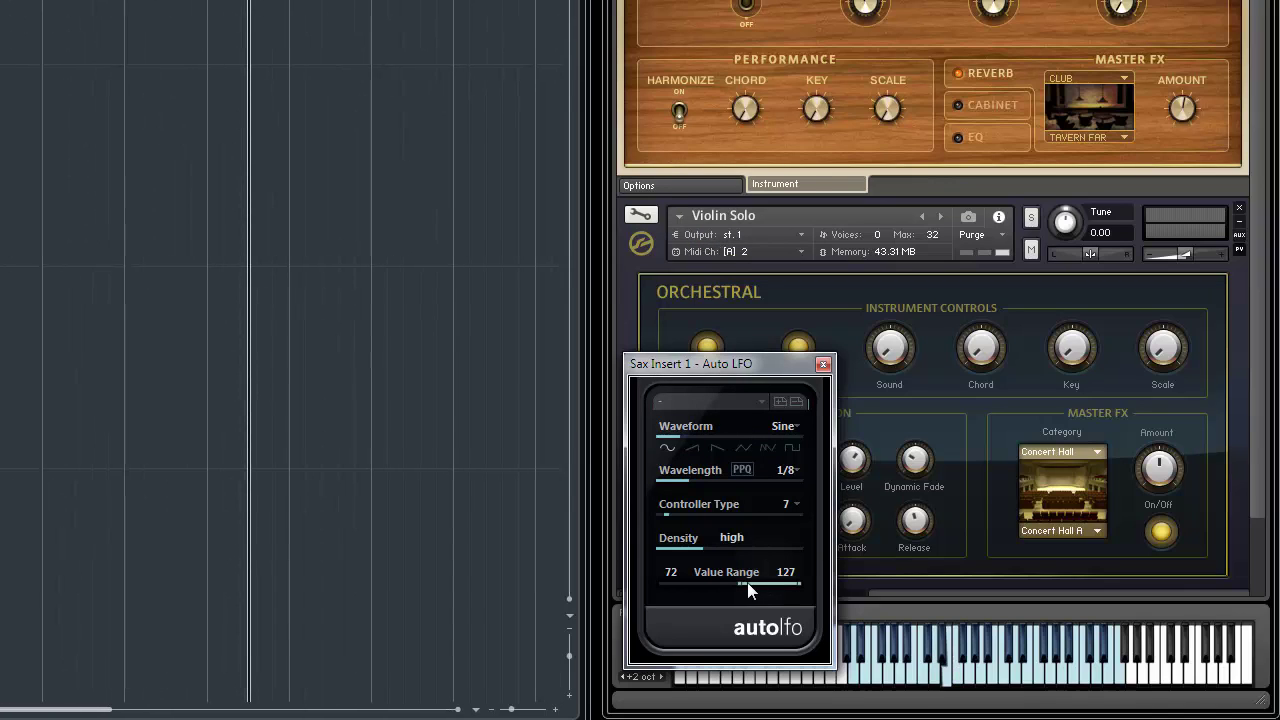
drag(745, 583, 794, 581)
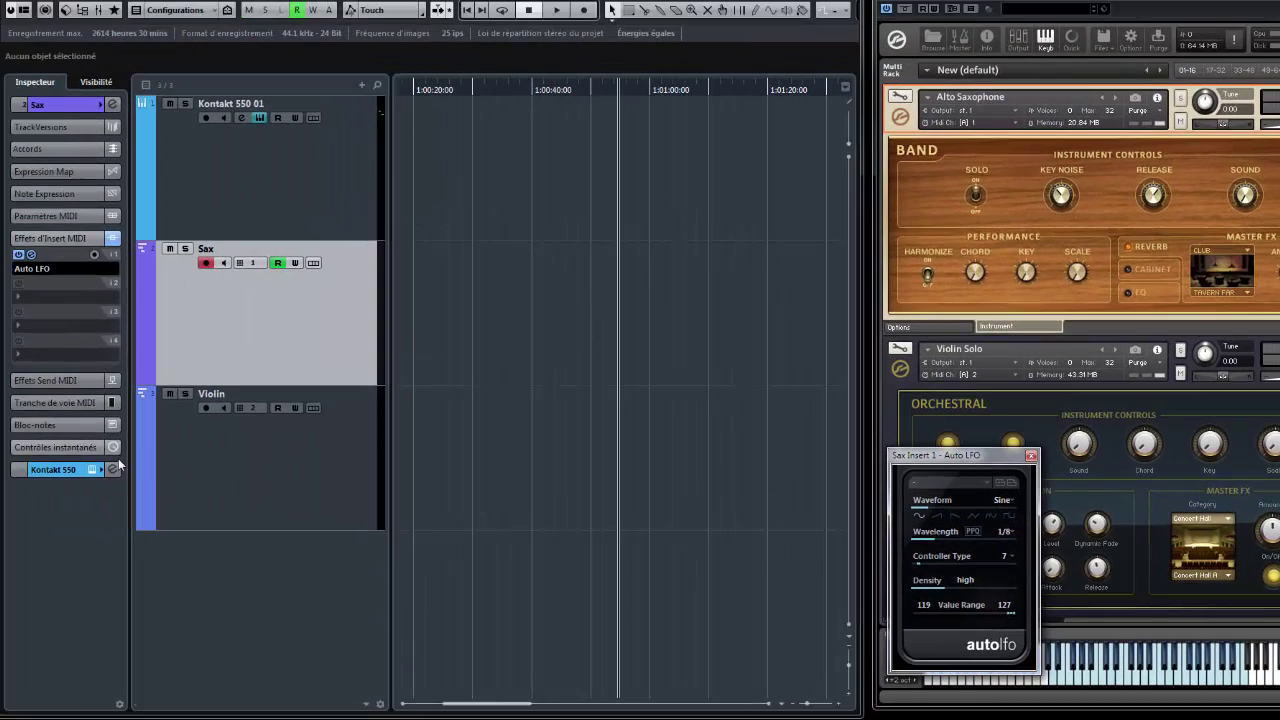
Assign the Auto LFO's Wavelength parameter to the Sax track's first quick control slot
click(74, 448)
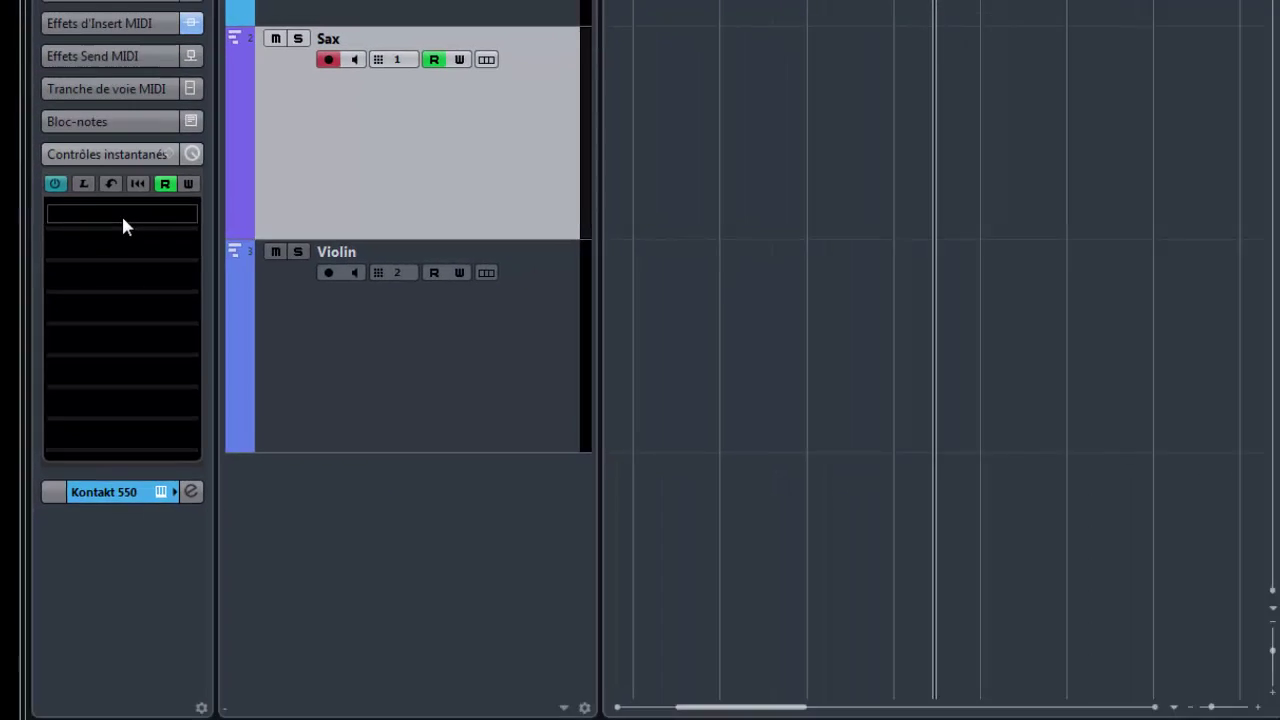
click(121, 220)
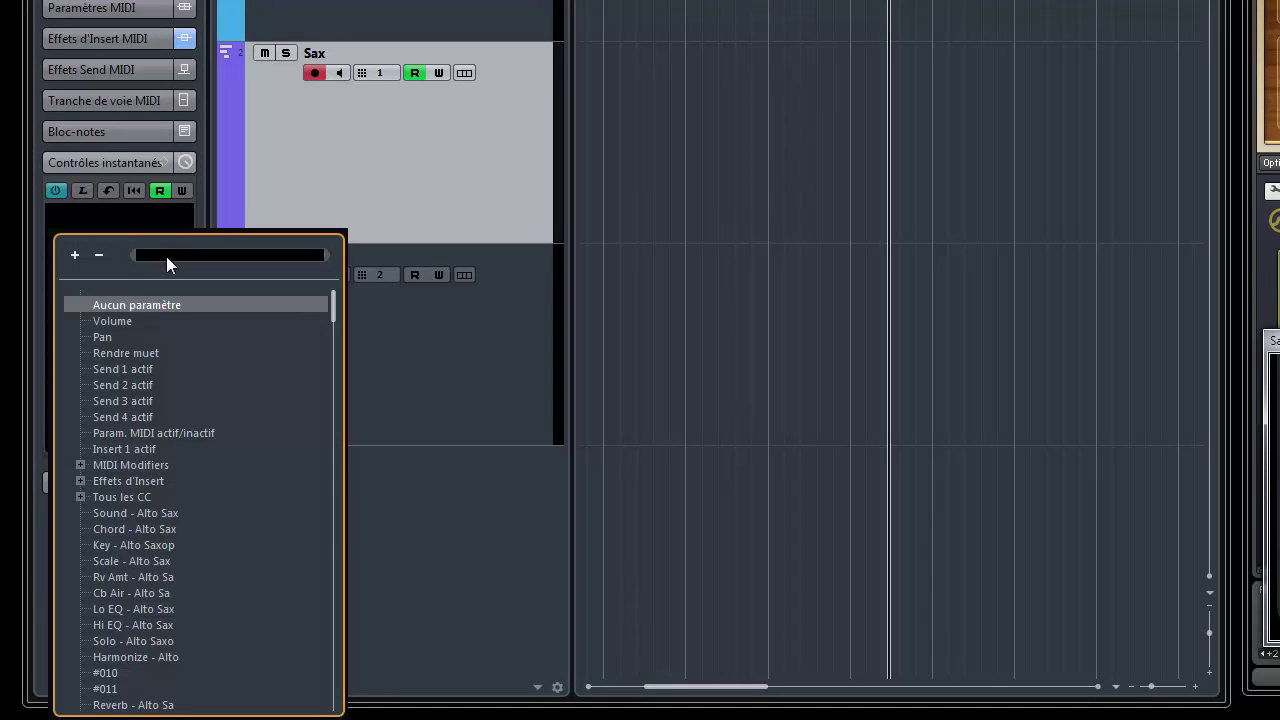
text(len)
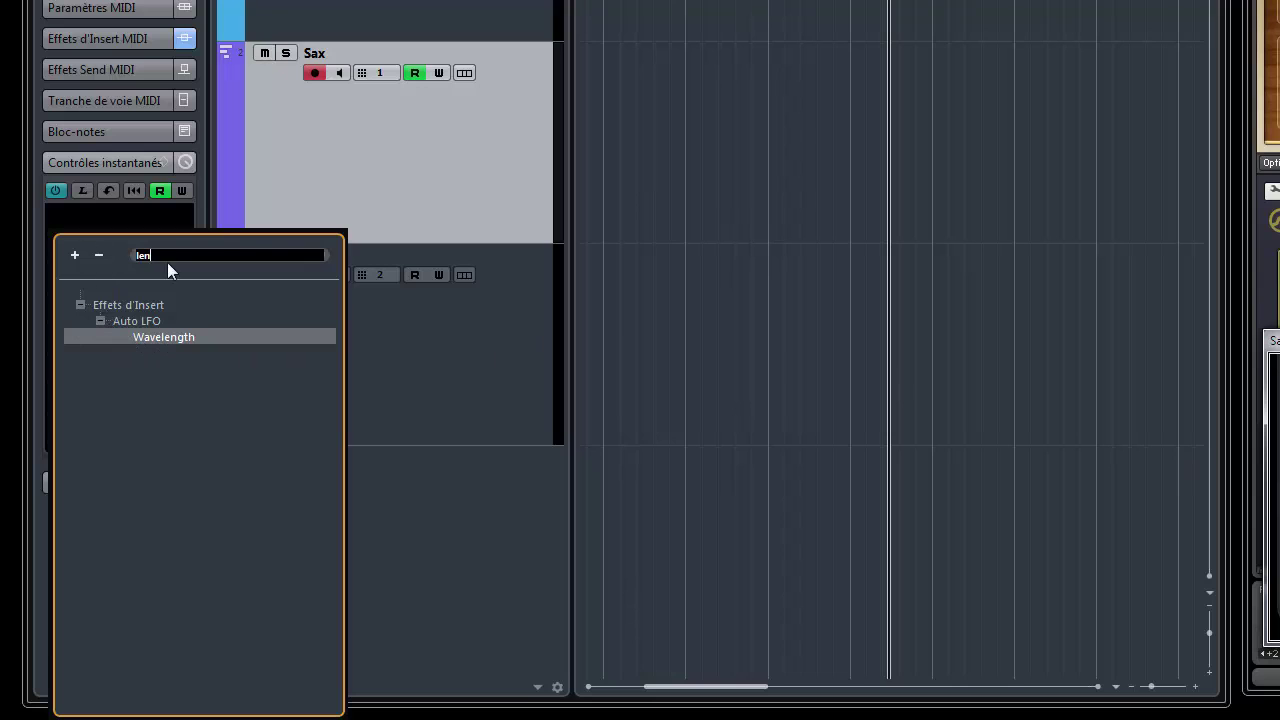
key(BackSpace)
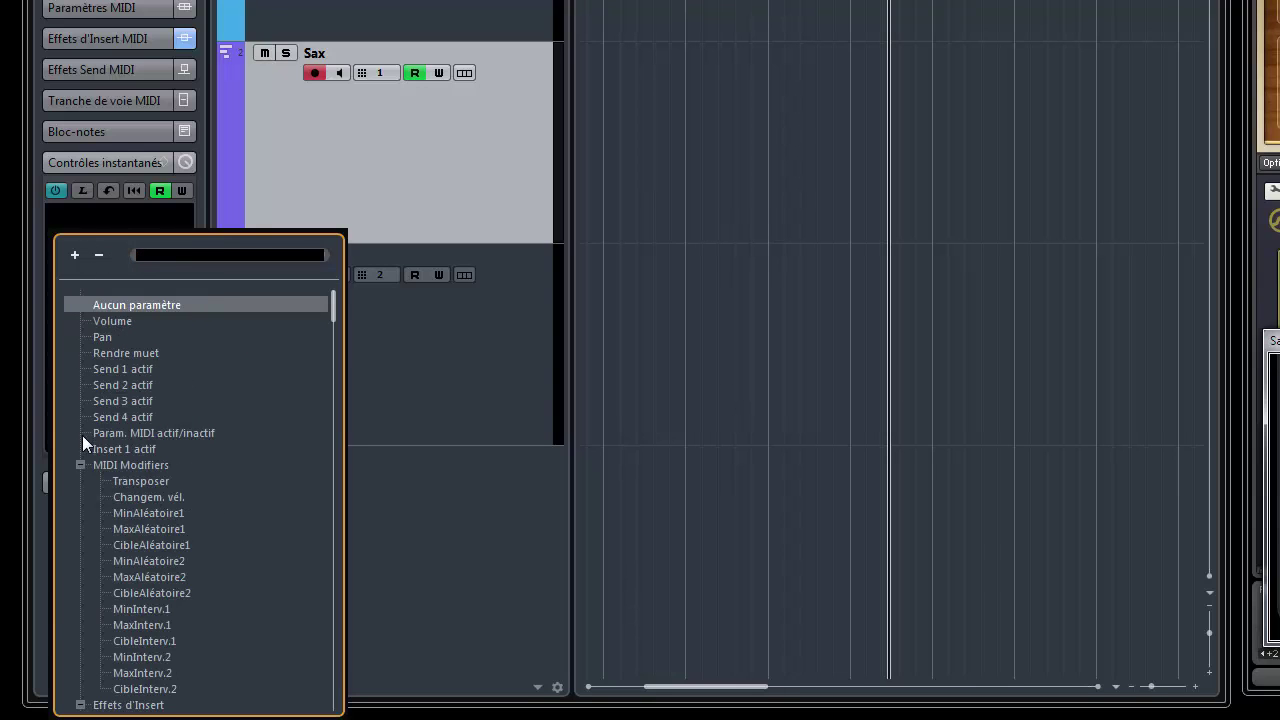
click(80, 464)
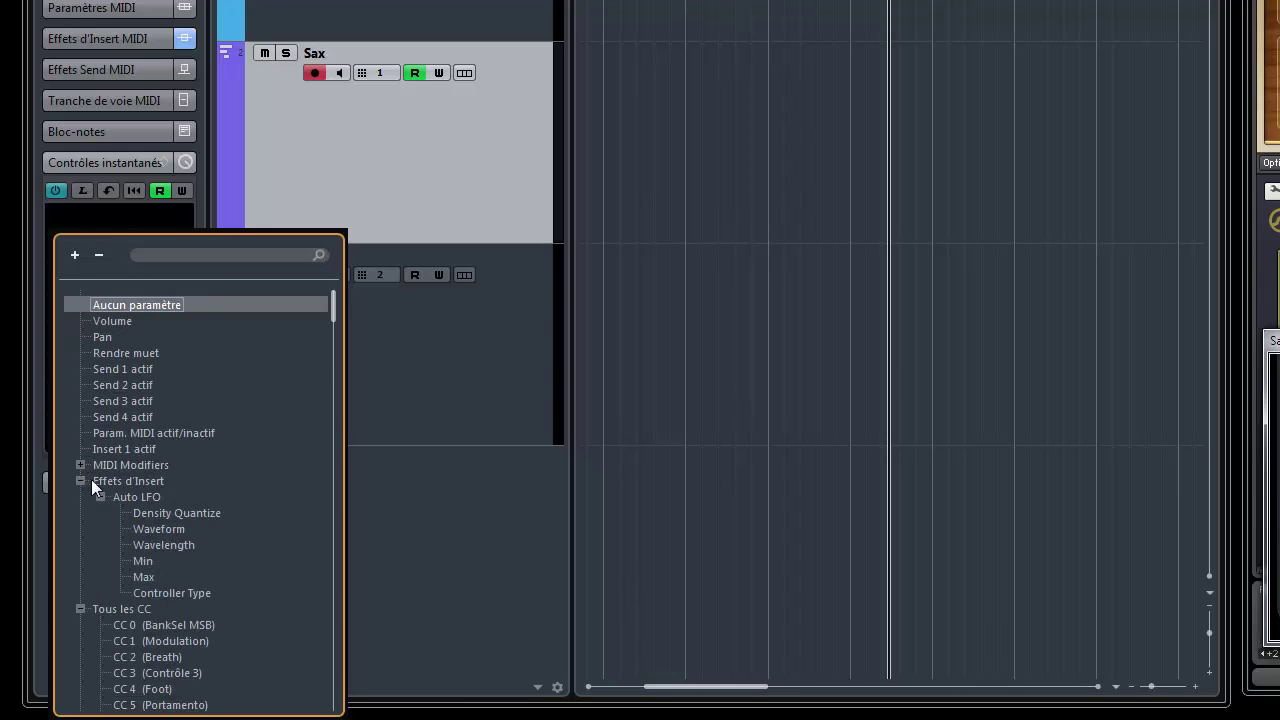
double_click(173, 546)
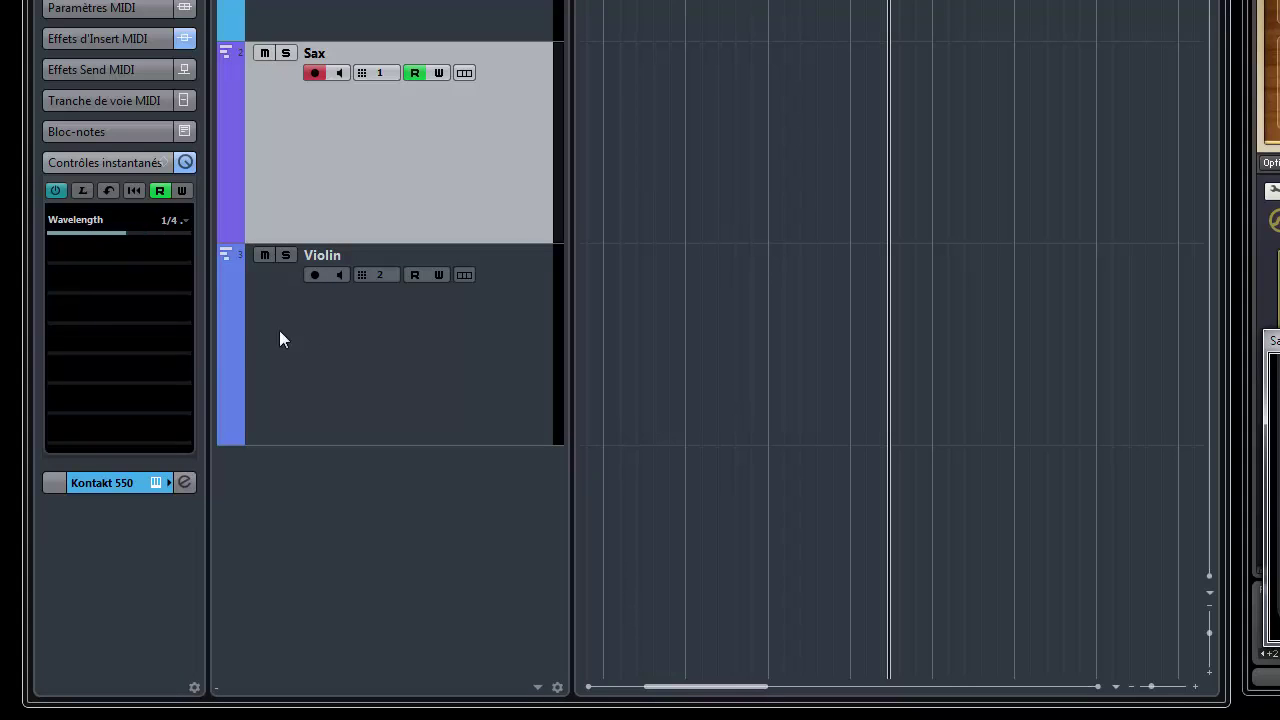
Assign the Auto LFO's Min parameter to the second quick control slot of the Sax track
click(113, 251)
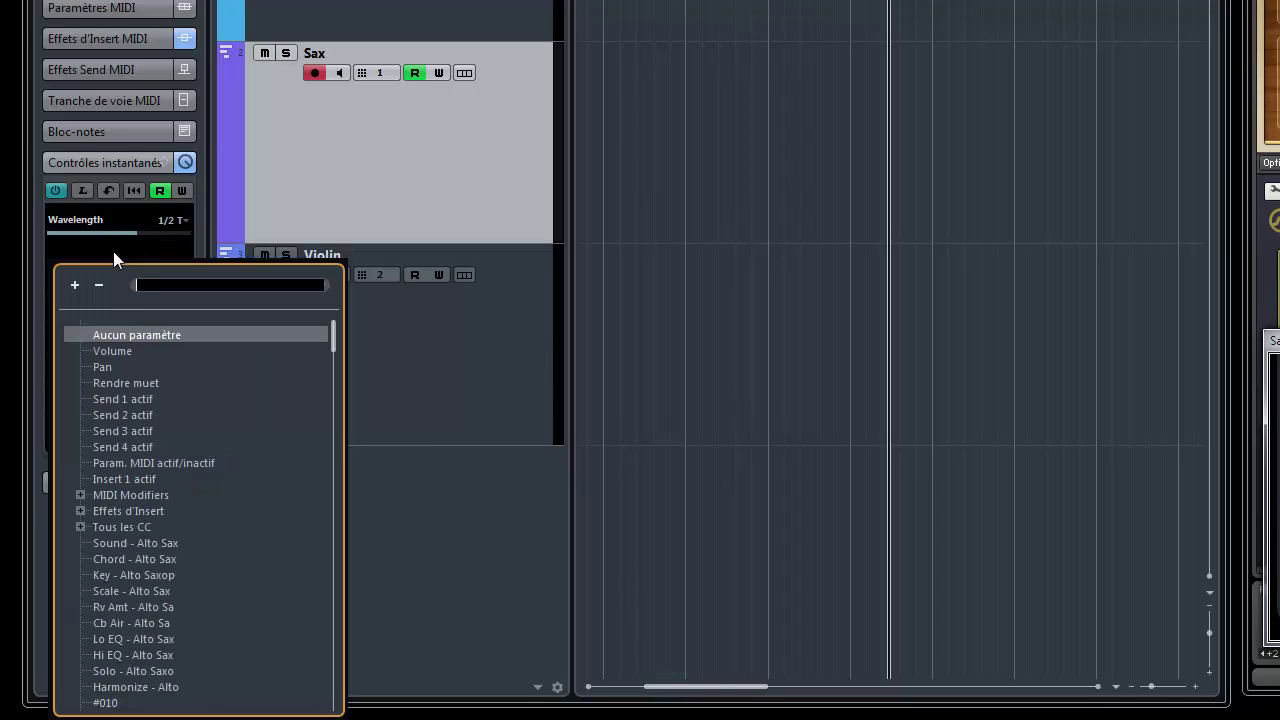
text(min)
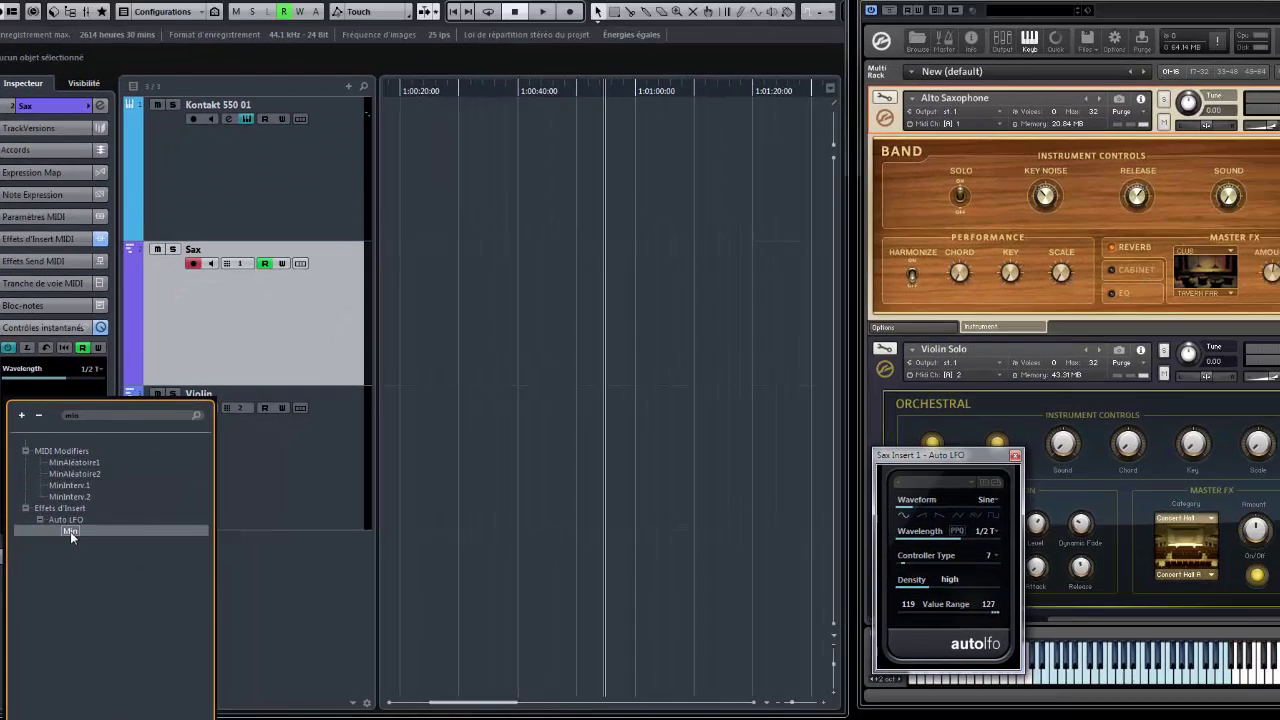
click(143, 447)
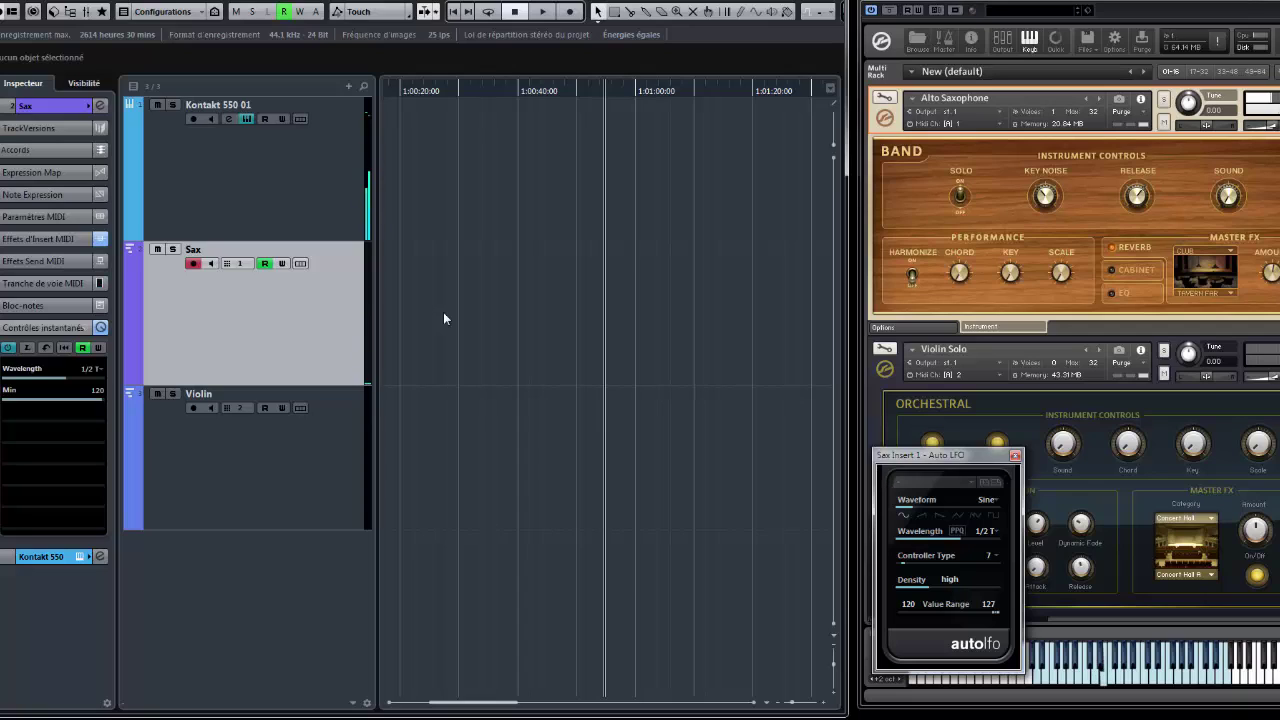
Start playback and record a short MIDI phrase on the Sax track
key(space)
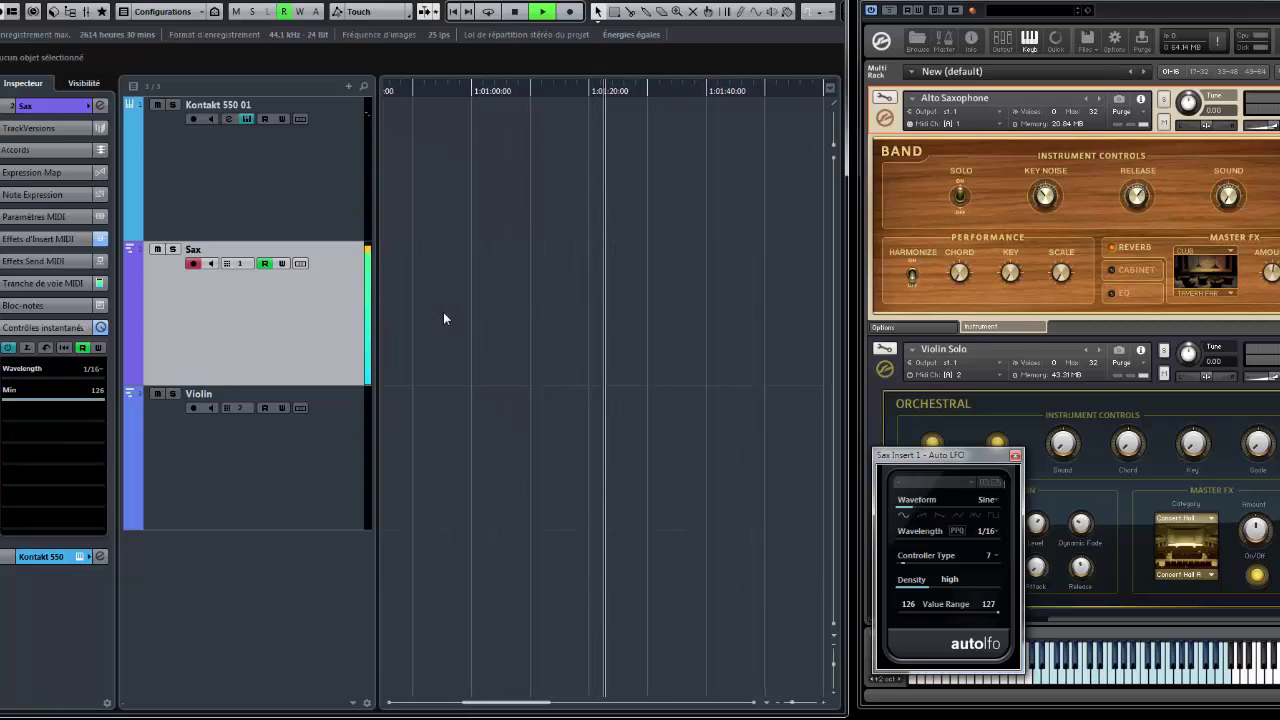
key(KP_Multiply)
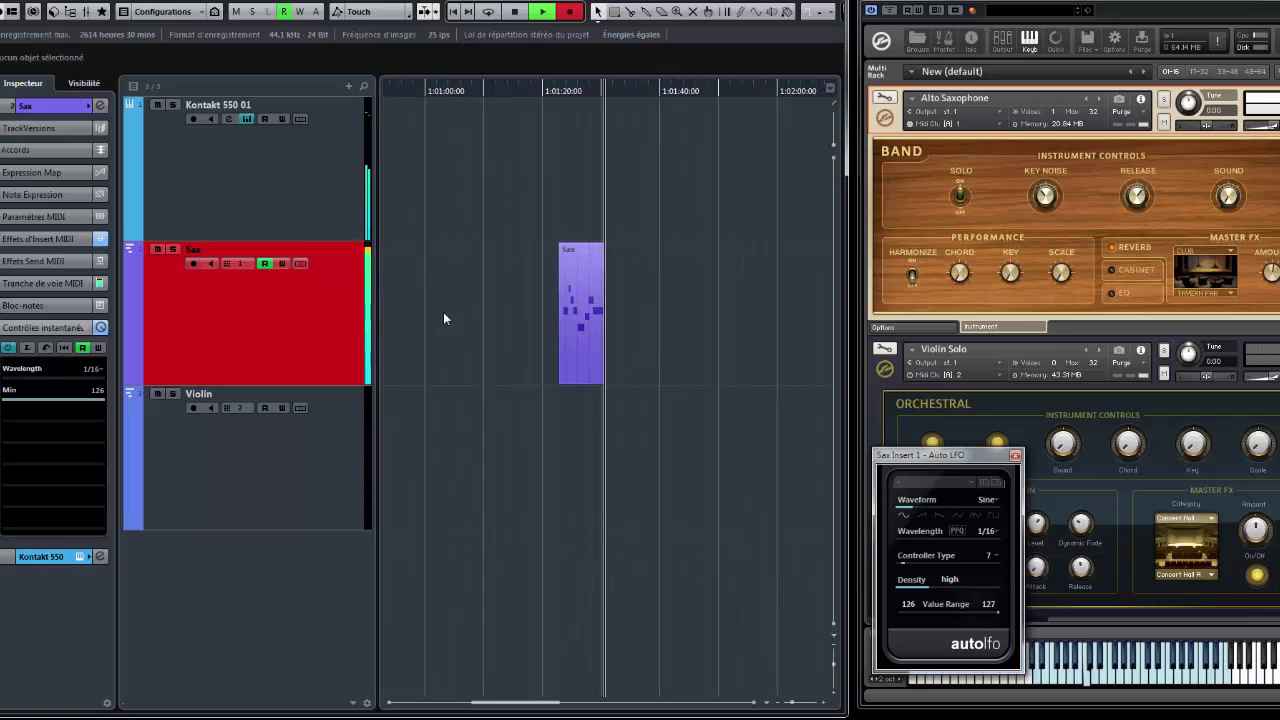
key(space)
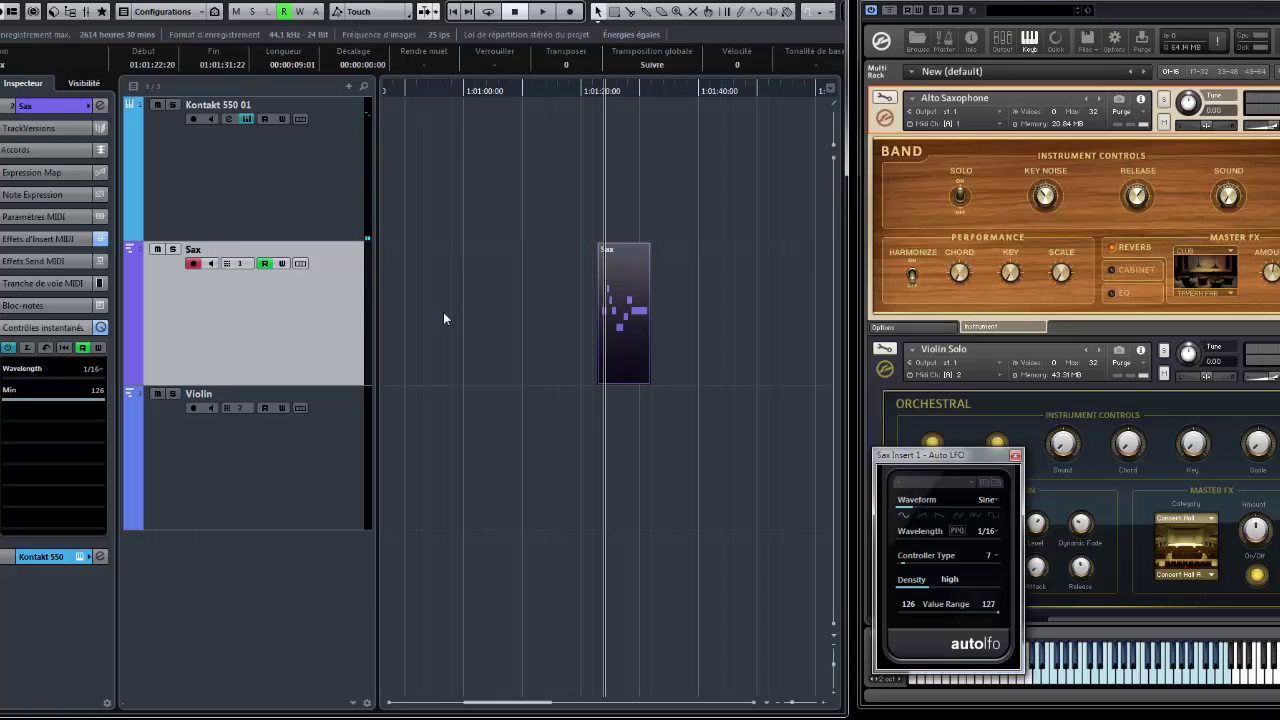
Record a pass over the Sax part while varying the Wavelength and Min quick controls
key(h)
key(h)
key(h)
key(h)
key(h)
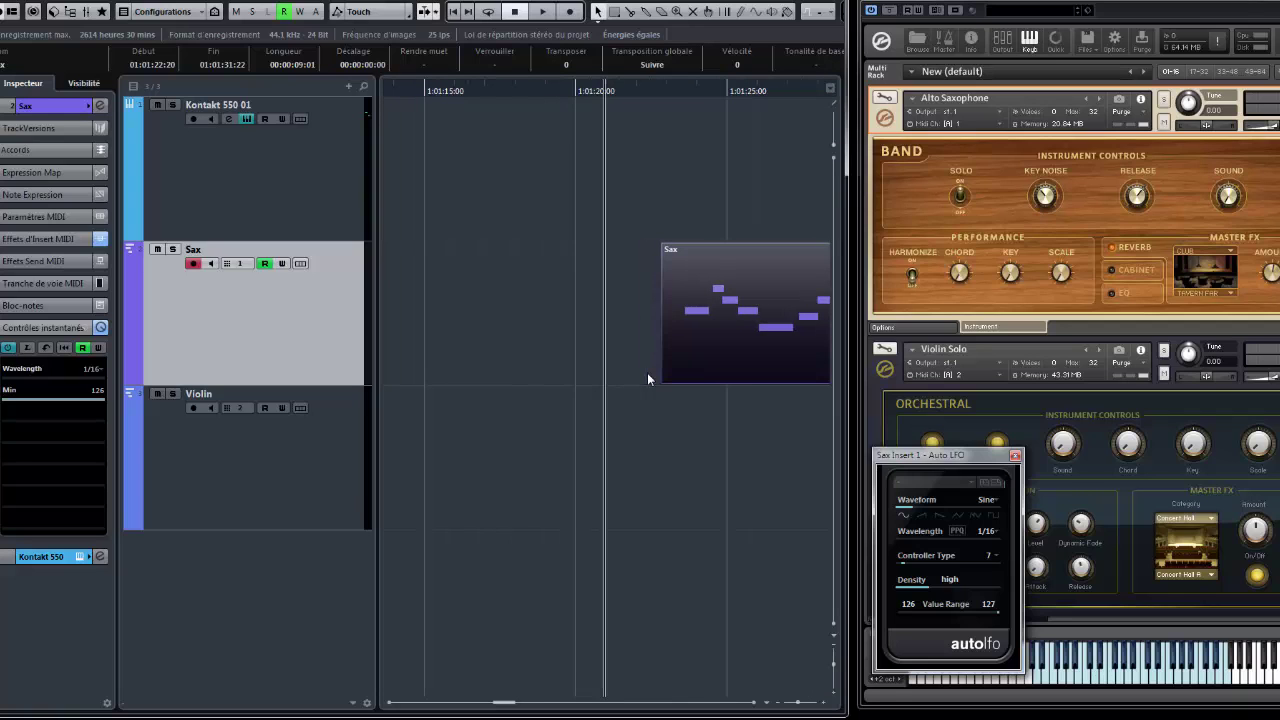
key(KP_Multiply)
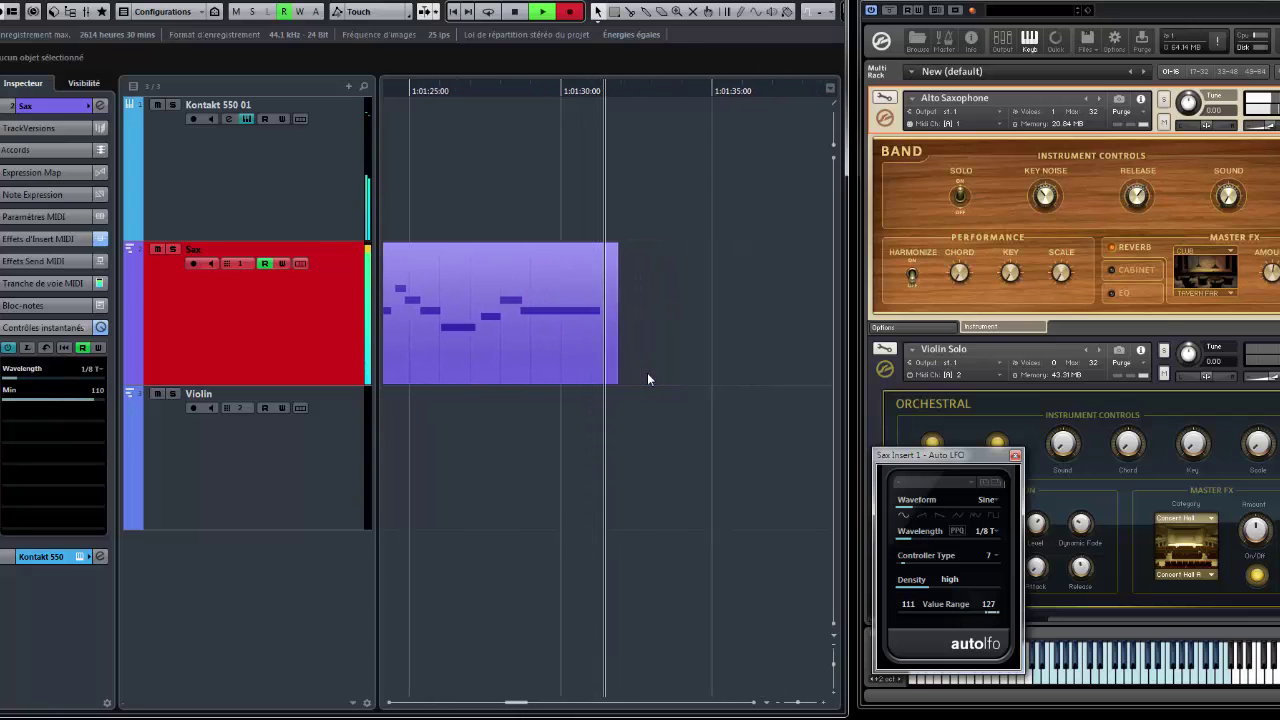
key(space)
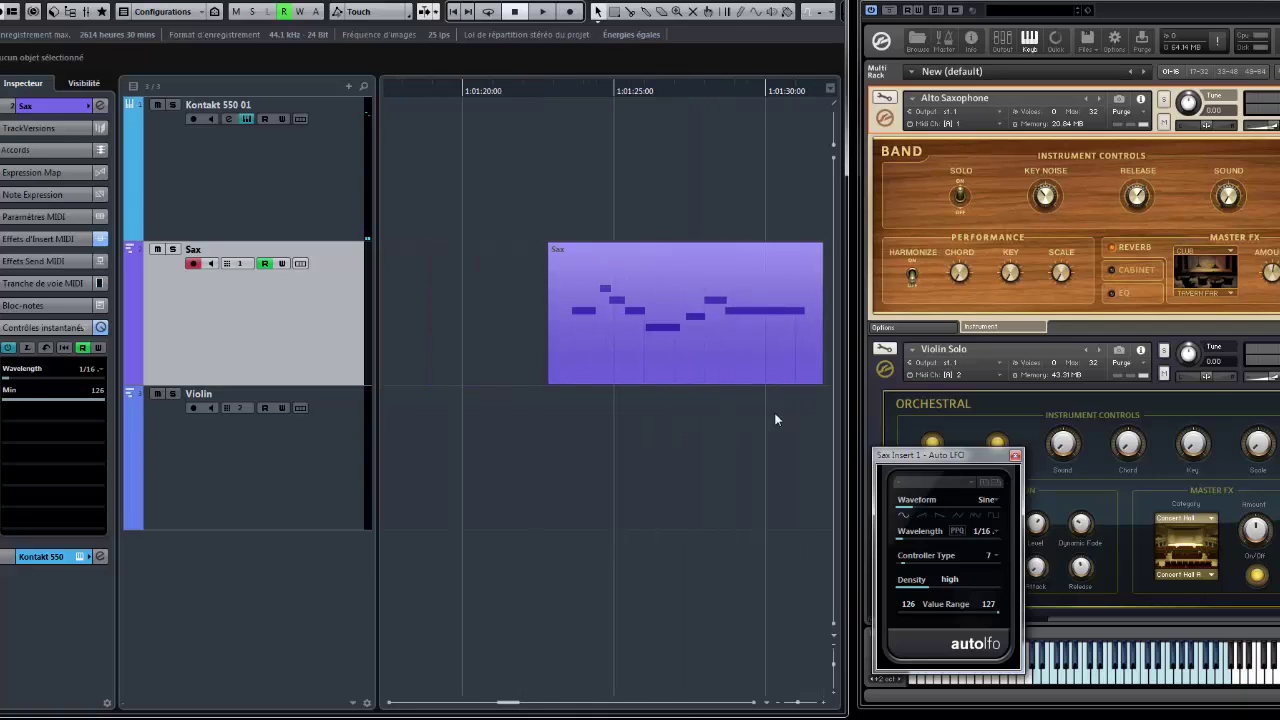
Enable automation writing for the quick controls and record Wavelength and Min automation while the Sax part plays from before its start
click(487, 89)
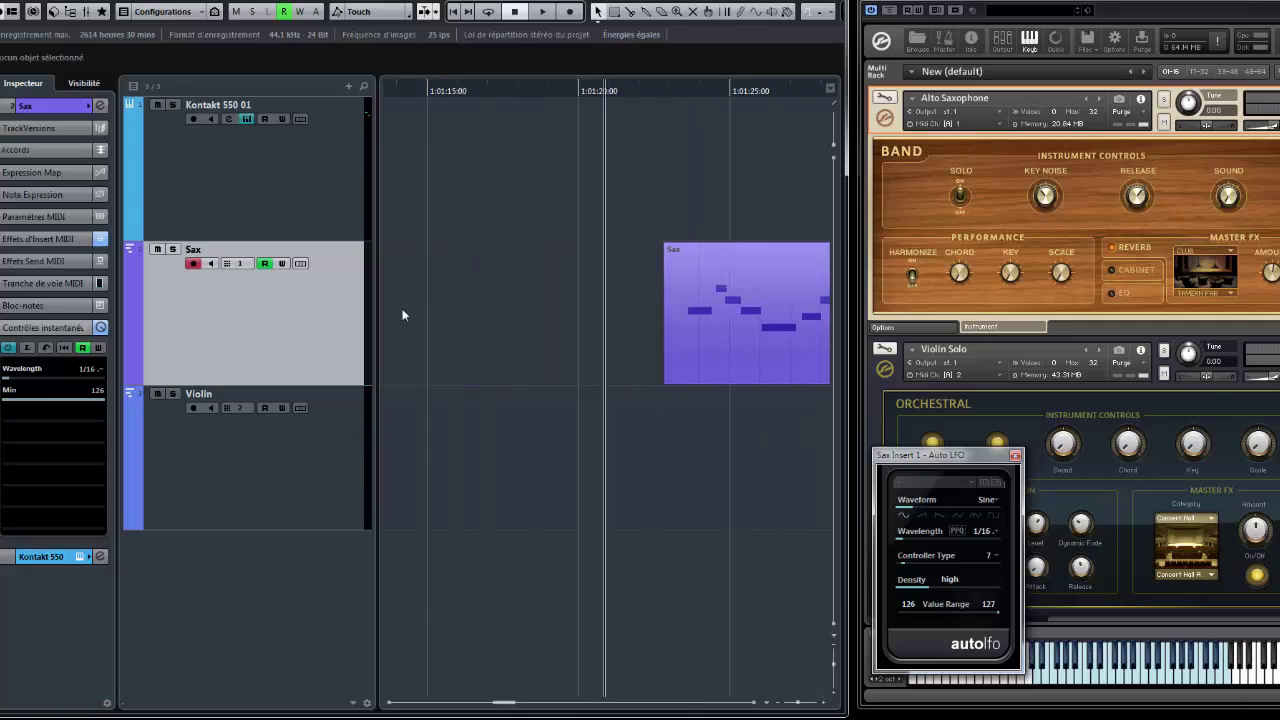
click(98, 348)
key(space)
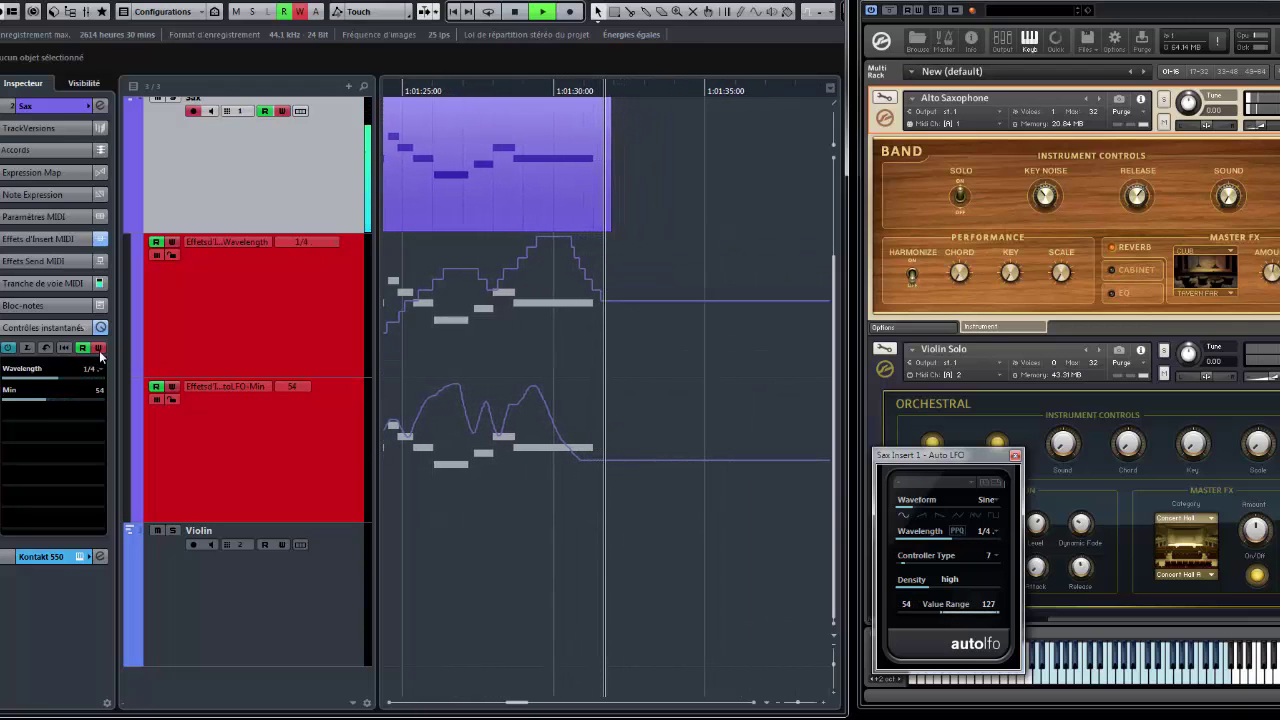
key(space)
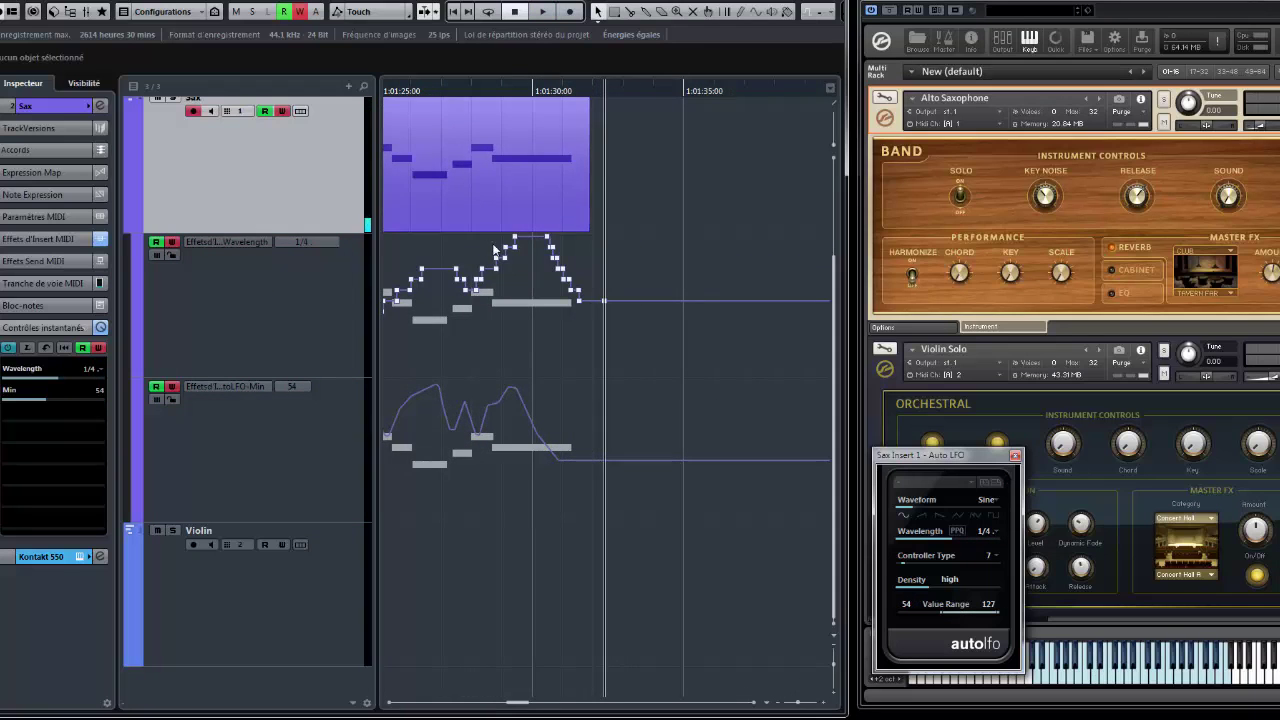
Examine the Sax track's Wavelength and Min automation curves, selecting the Min lane and the Wavelength lane in turn
scroll(603, 277, up, 1)
scroll(520, 397, up, 4)
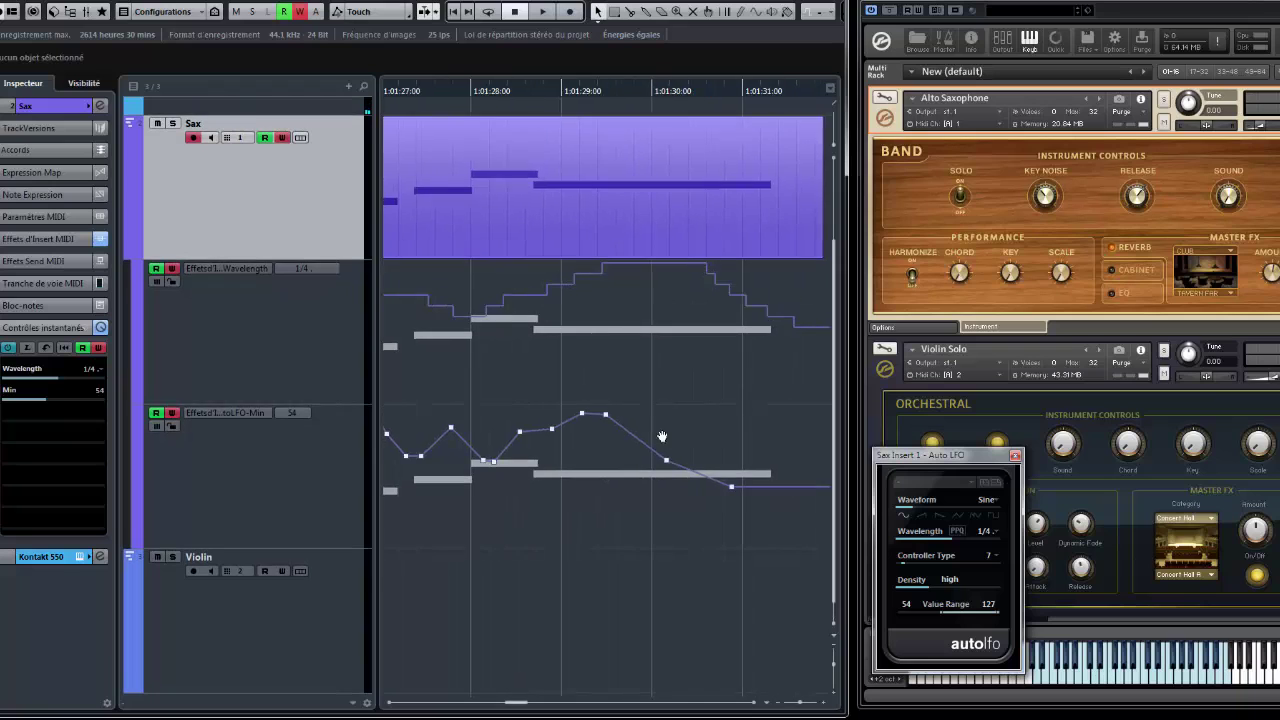
scroll(706, 434, down, 5)
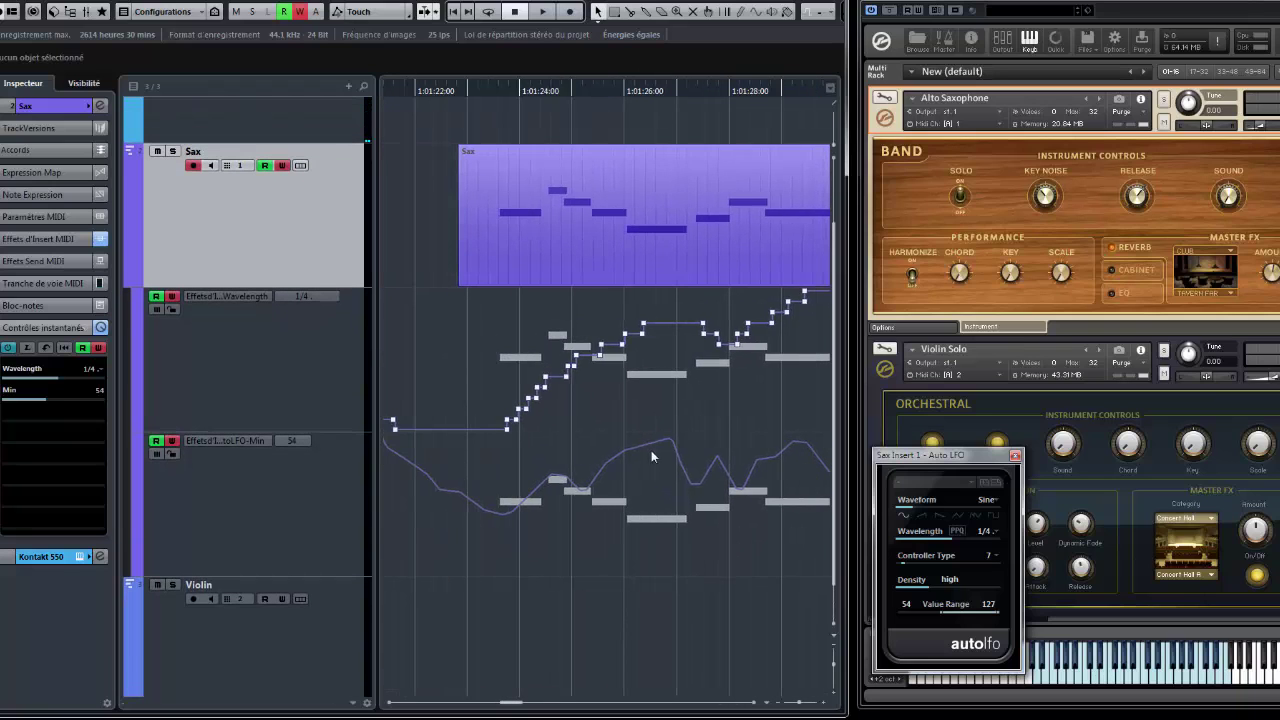
click(303, 497)
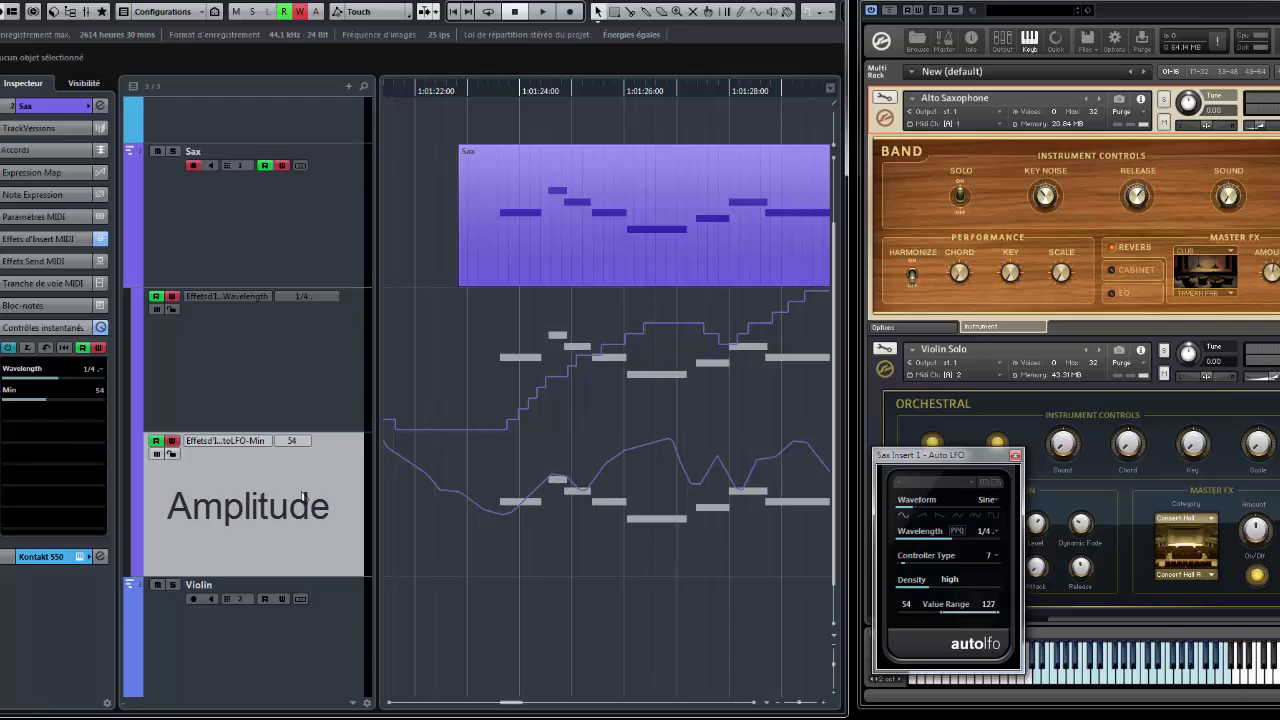
click(306, 379)
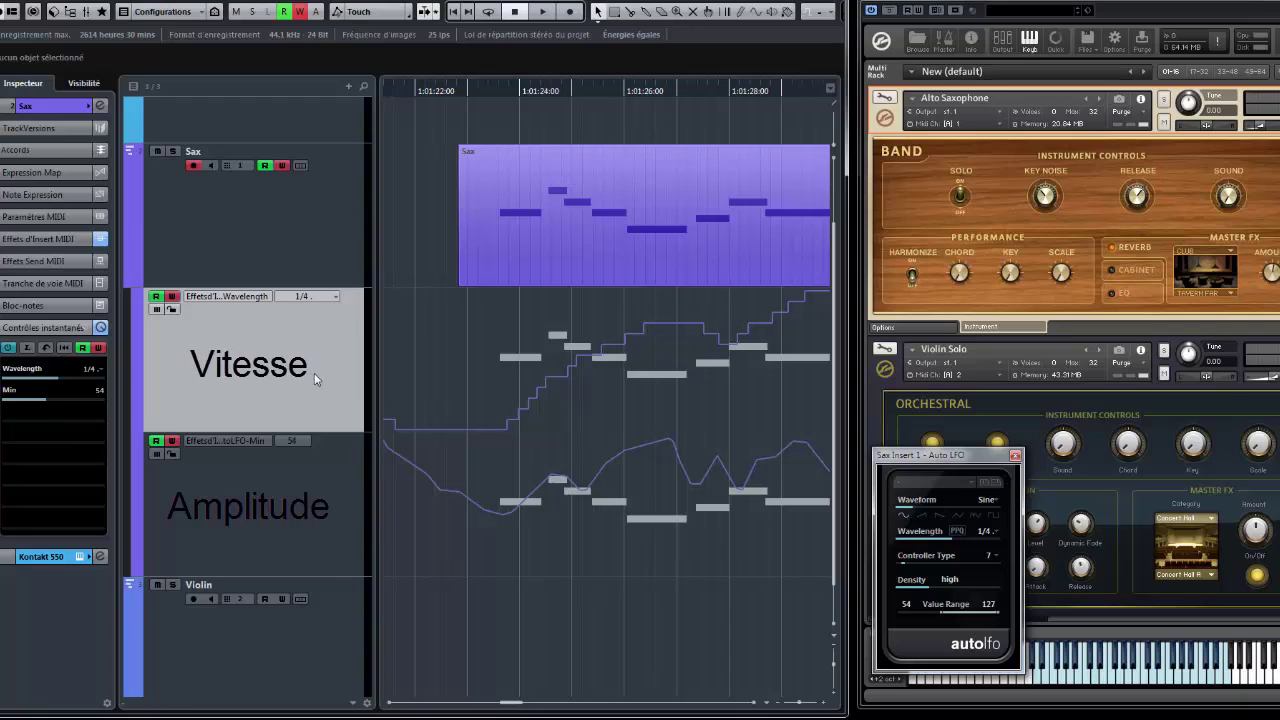
Select the Sax track's Wavelength automation points and play back the Sax part with its recorded Wavelength and Min automation
key(ctrl+a)
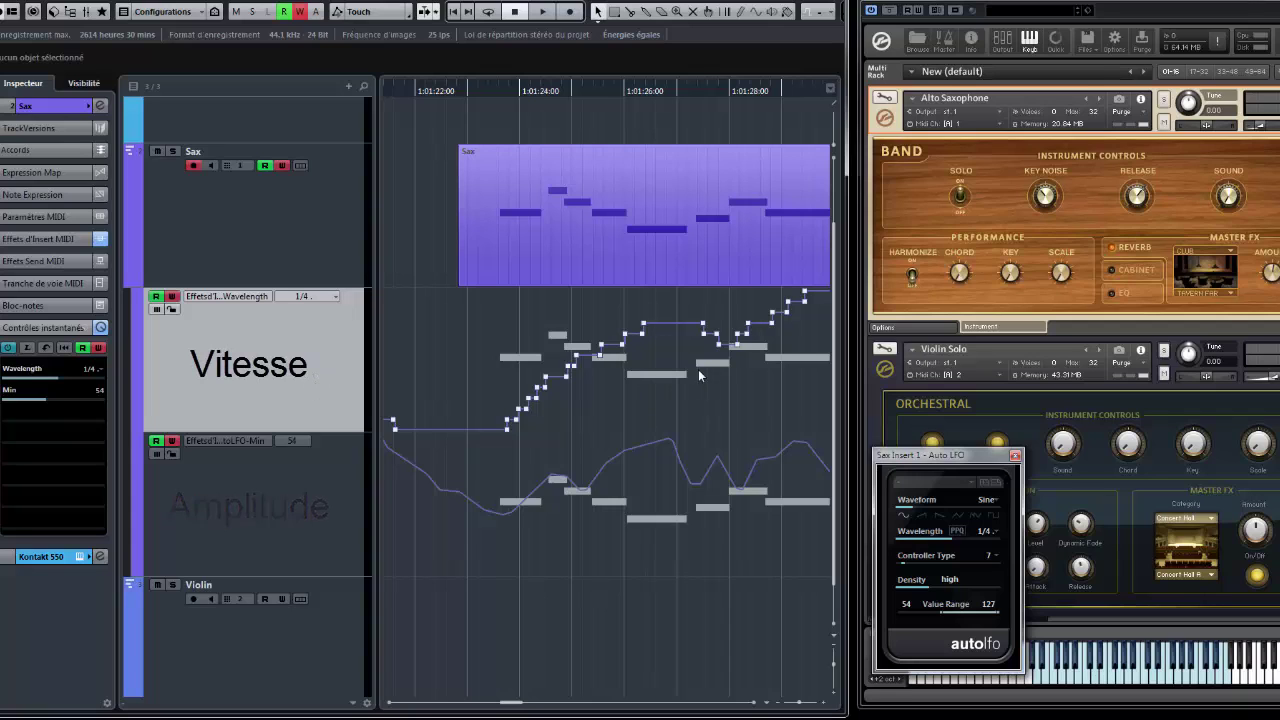
scroll(665, 389, down, 1)
scroll(668, 385, down, 1)
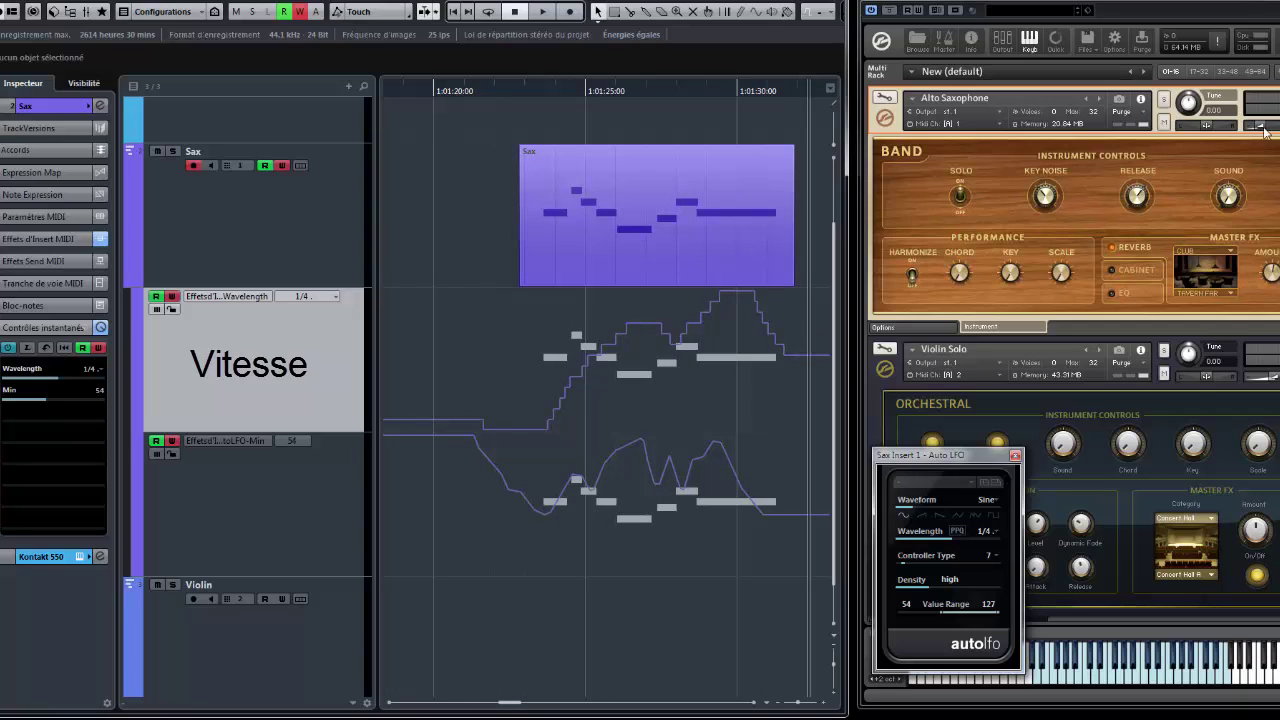
scroll(583, 237, right, 2)
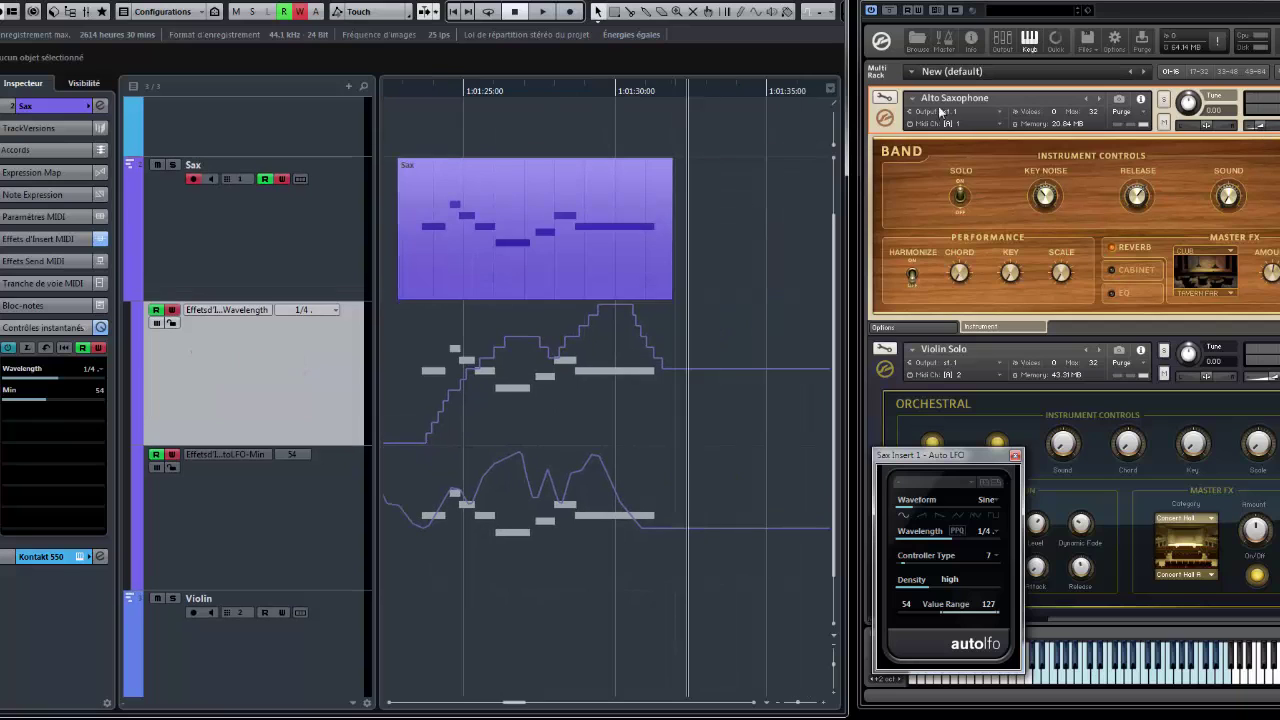
click(491, 90)
key(space)
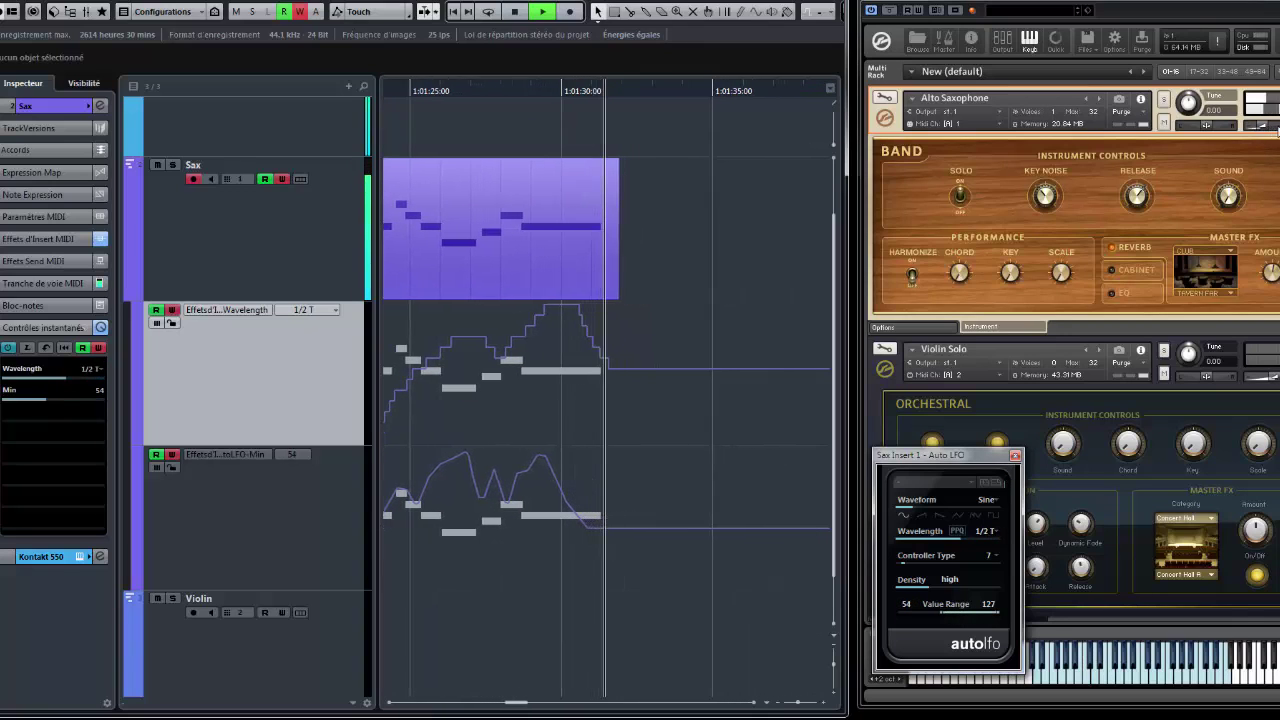
key(space)
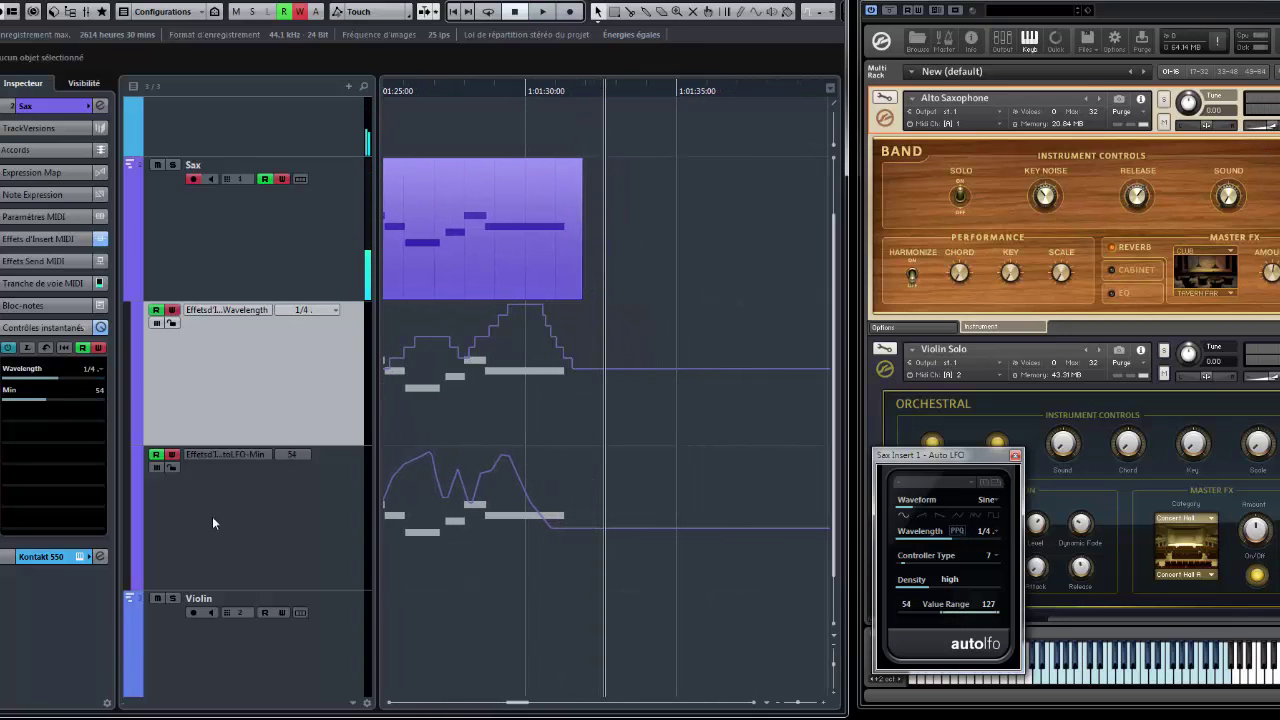
Hide the Sax track's automation lanes and select the Violin track
click(179, 261)
click(129, 292)
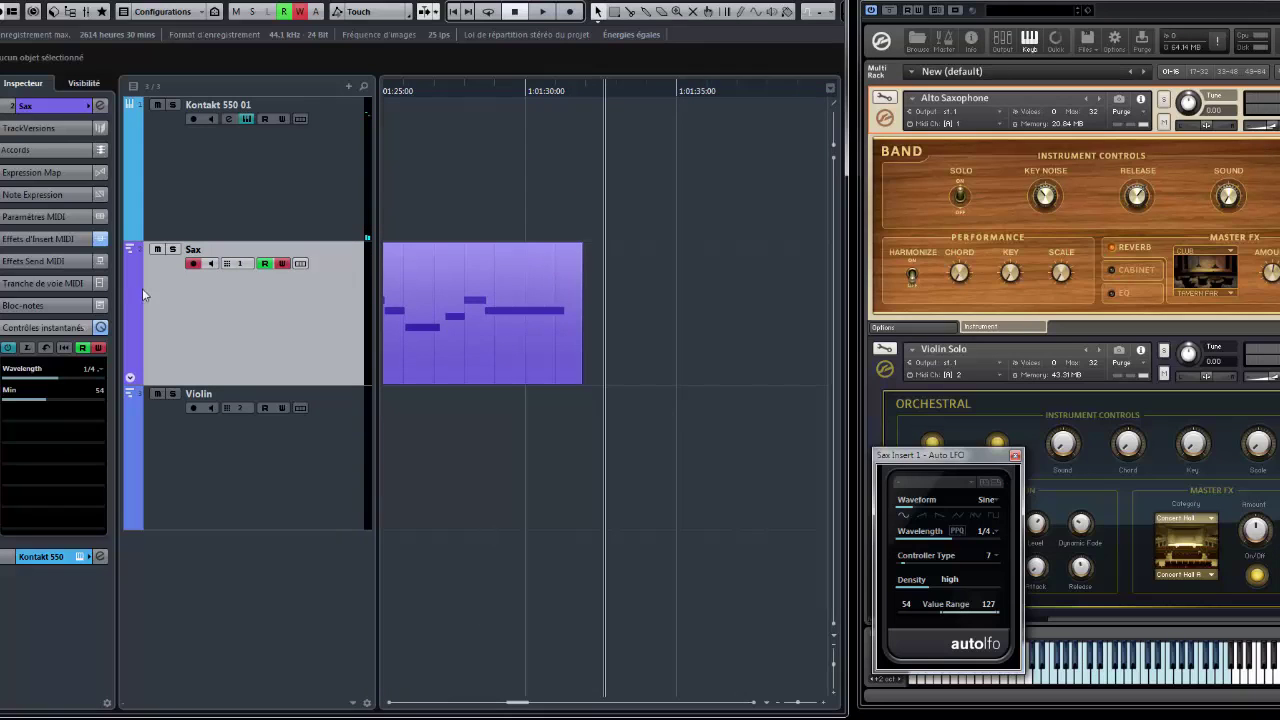
scroll(618, 324, left, 3)
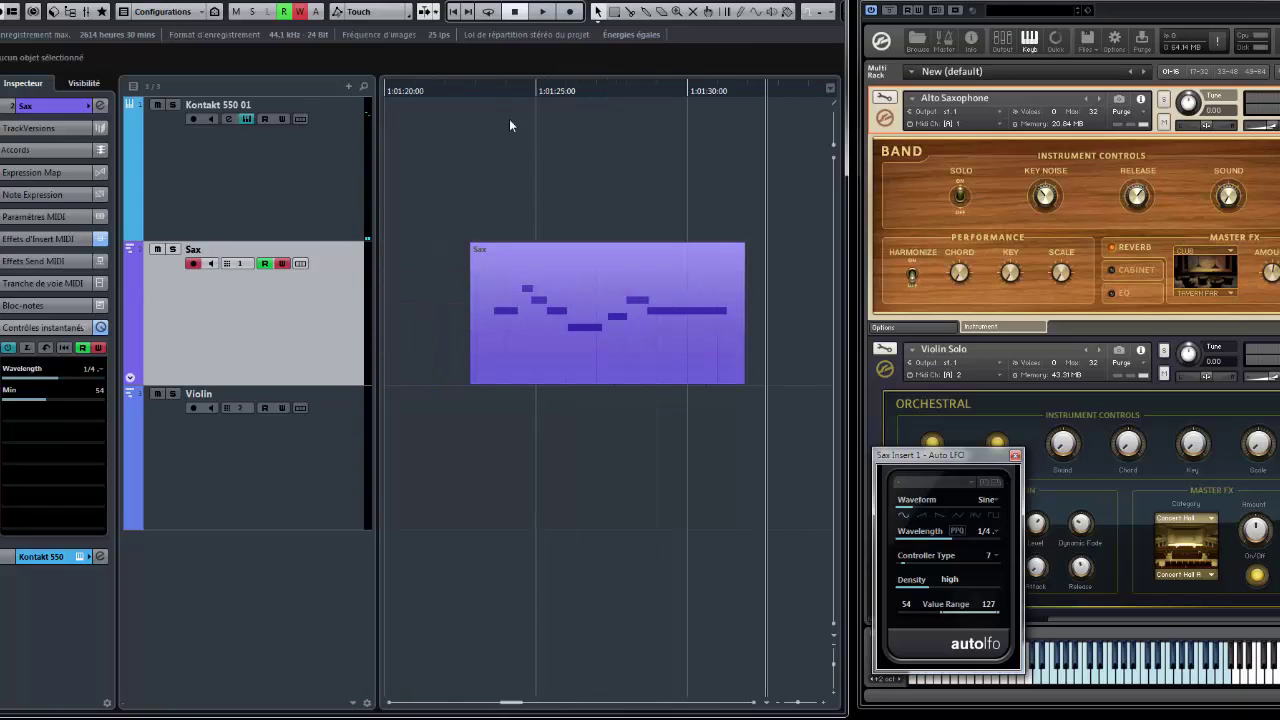
click(267, 475)
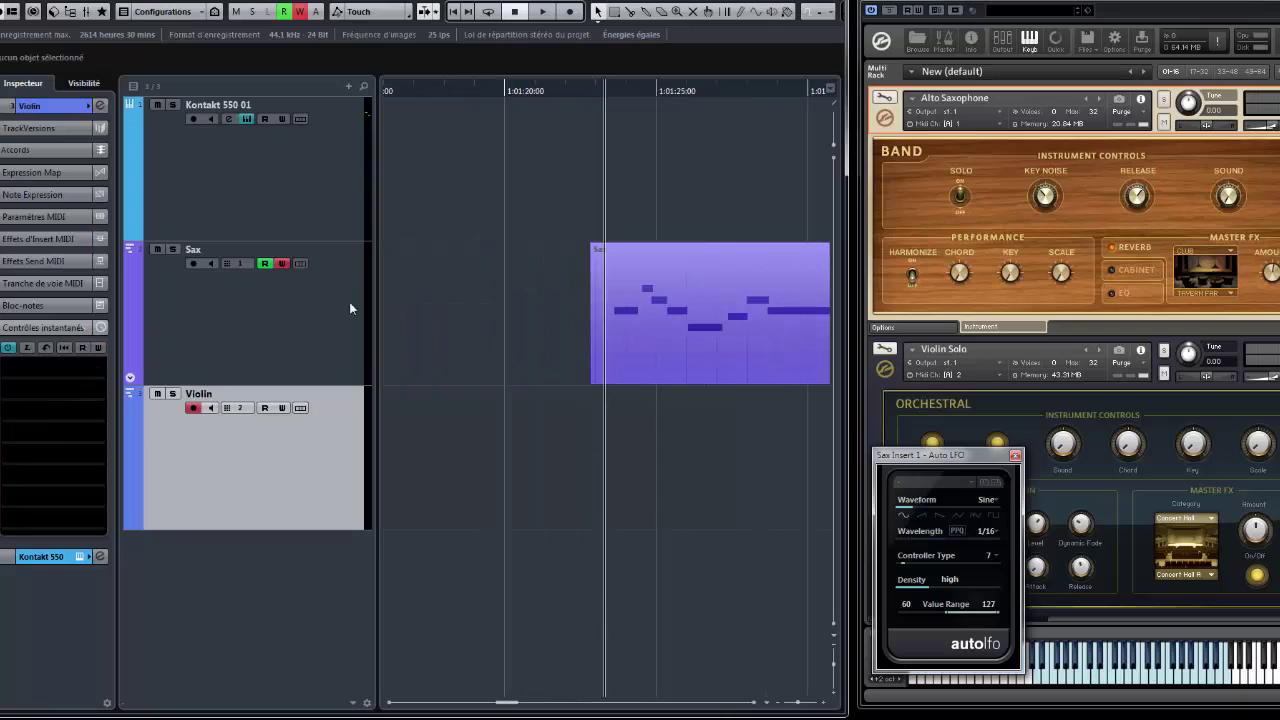
Place the playhead after the Sax part at about 1:01:35 and disable automation writing on the Sax track
scroll(396, 314, right, 3)
click(615, 88)
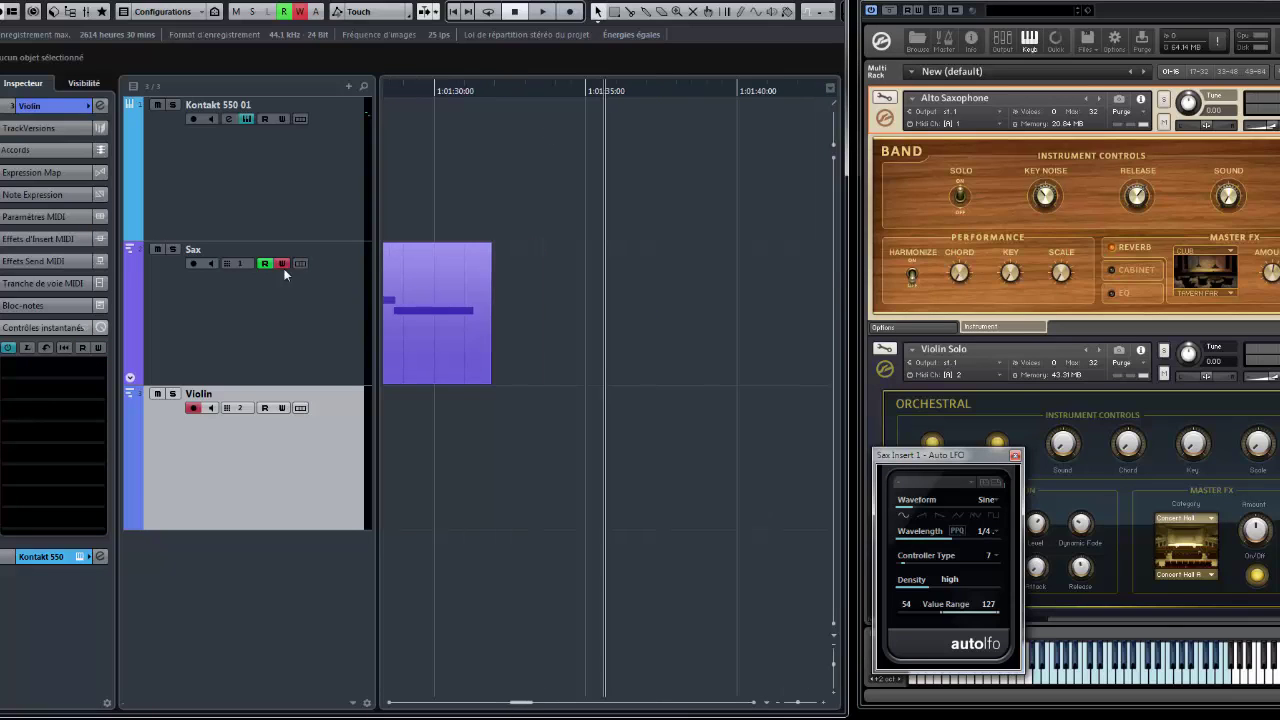
click(286, 264)
drag(551, 406, 460, 402)
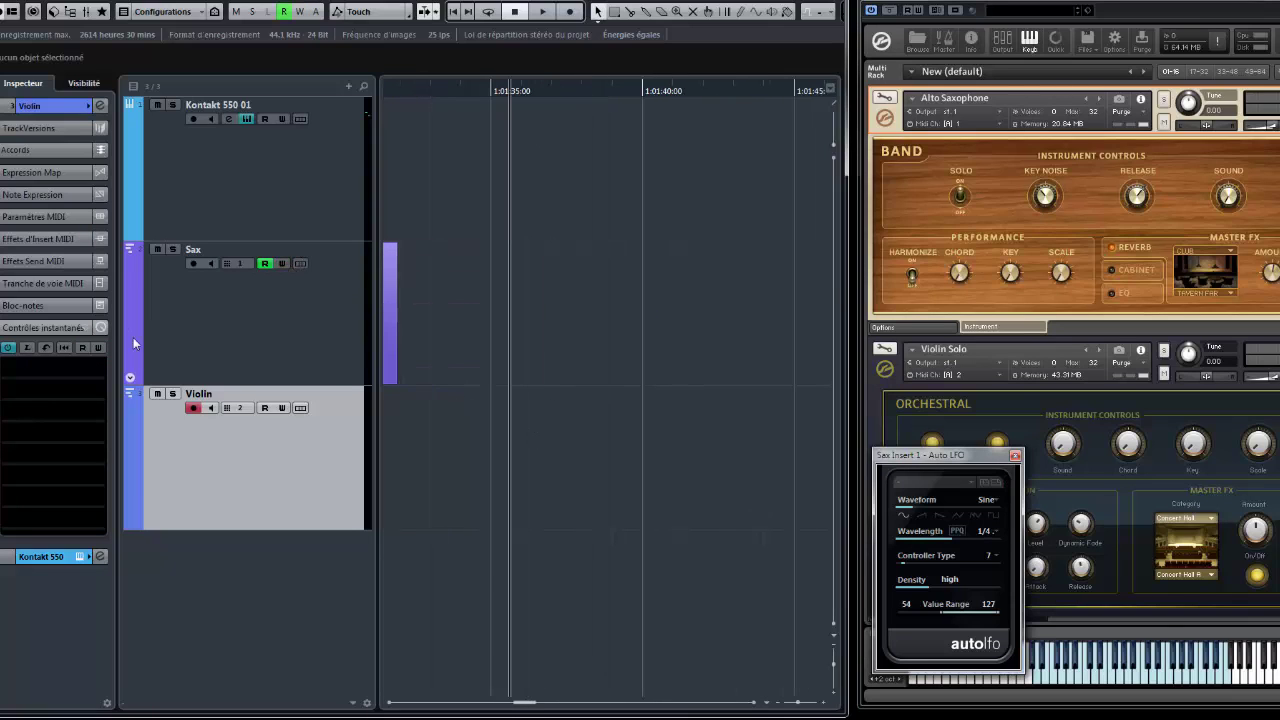
Add Auto LFO to the Violin track's first MIDI insert slot and close the Sax track's Auto LFO window
click(38, 240)
click(38, 269)
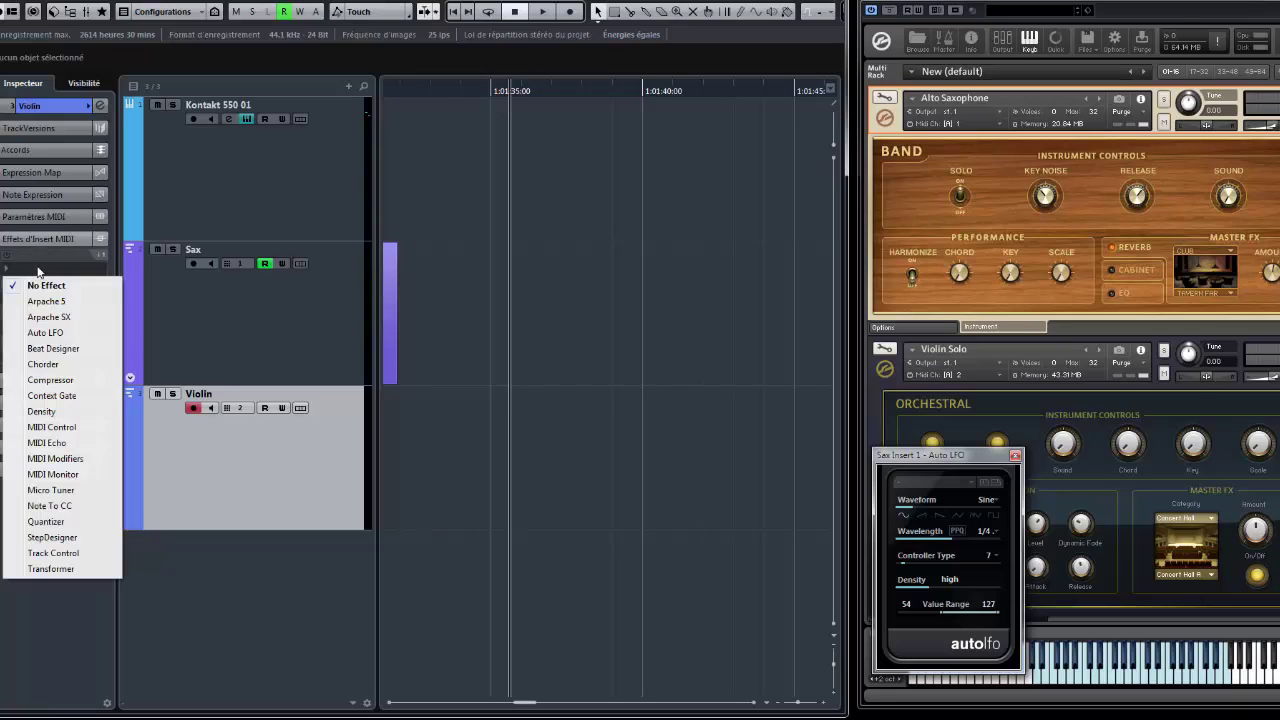
click(52, 332)
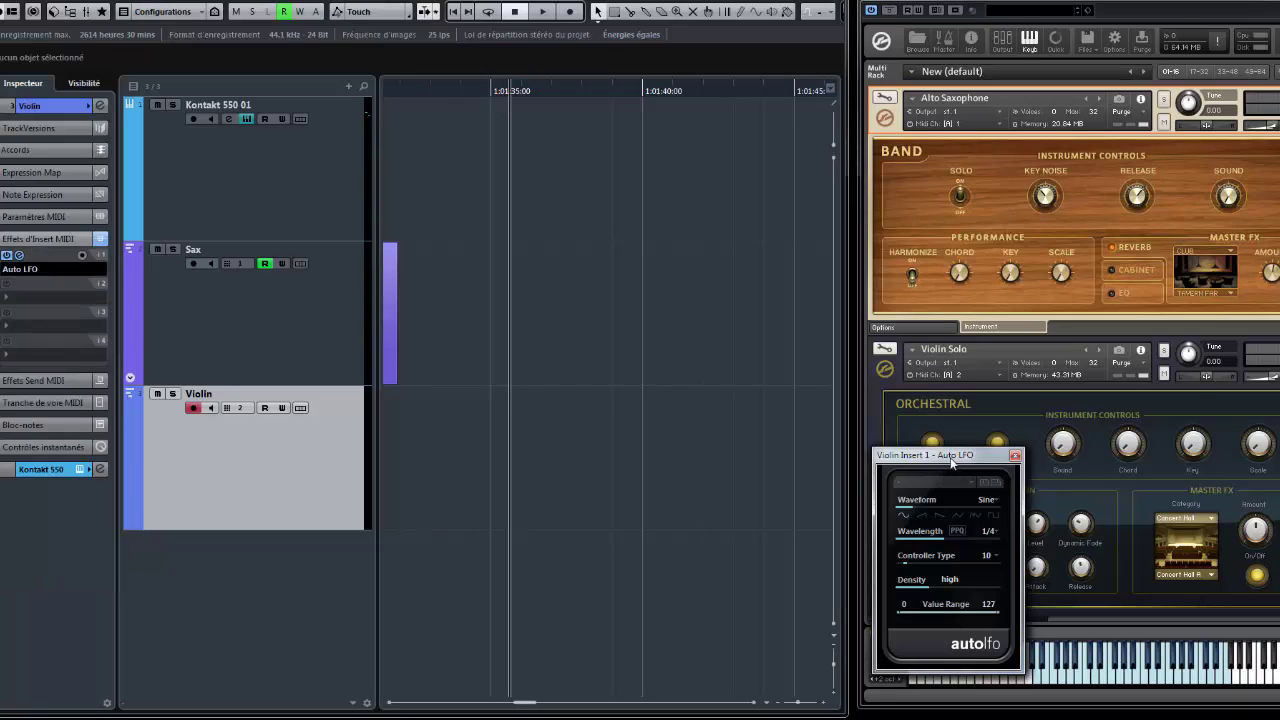
drag(966, 460, 865, 456)
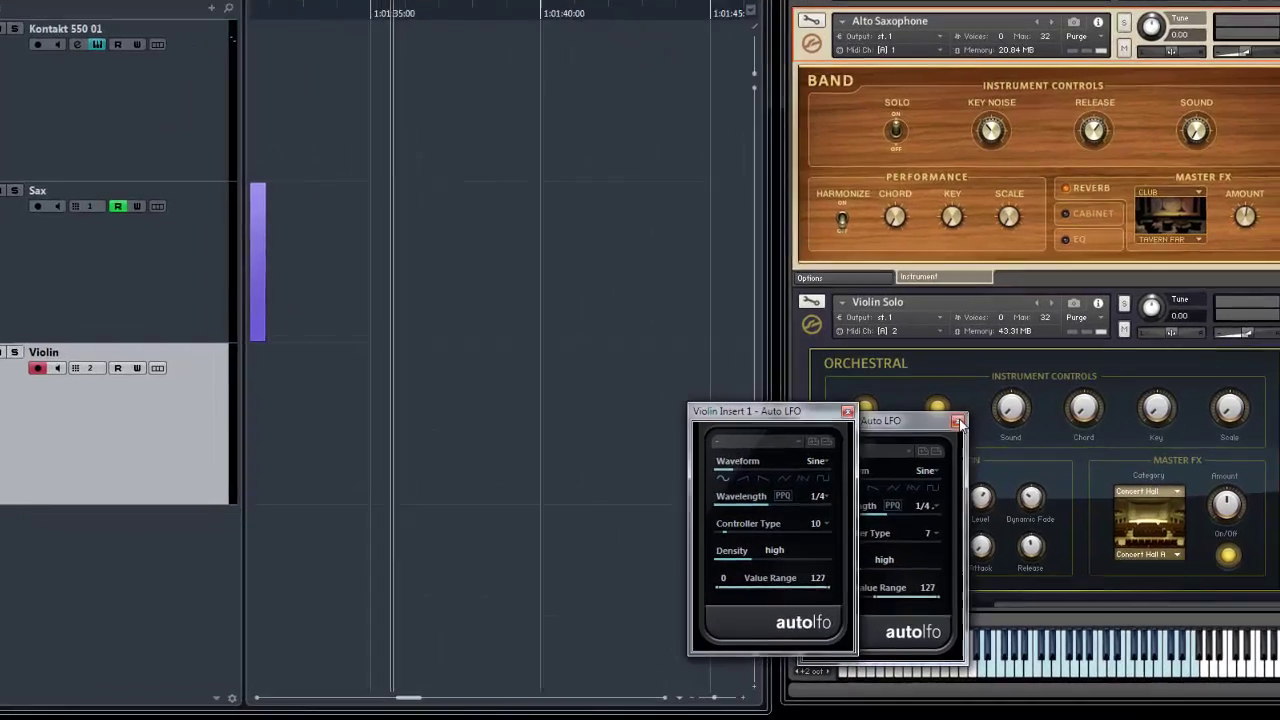
click(958, 421)
click(847, 411)
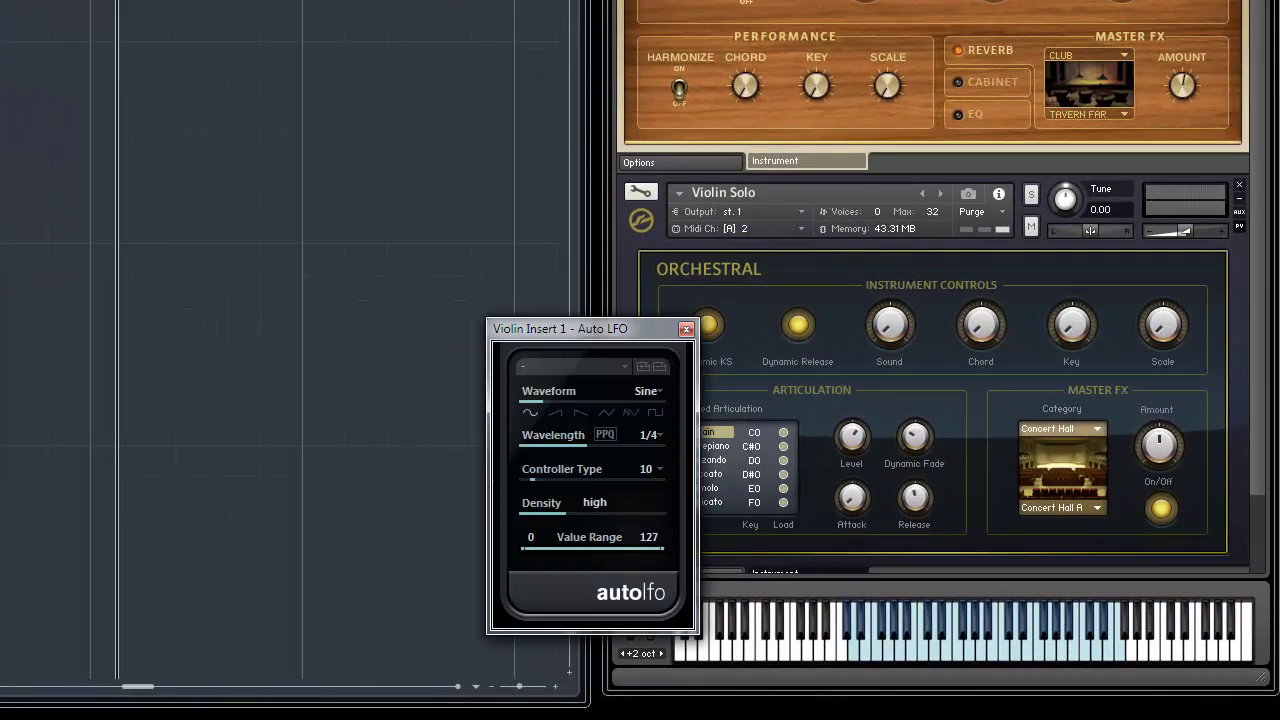
Set the Violin Auto LFO's Controller Type to 11 Expression
drag(573, 334, 675, 341)
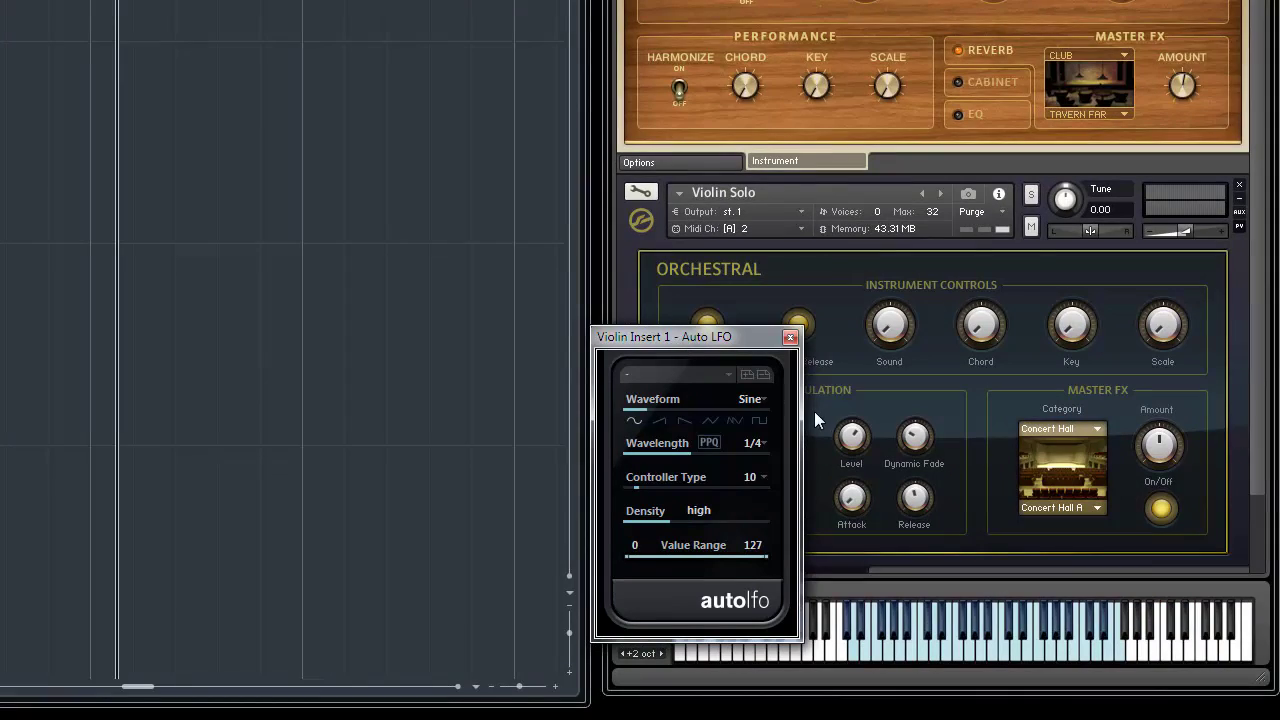
click(765, 477)
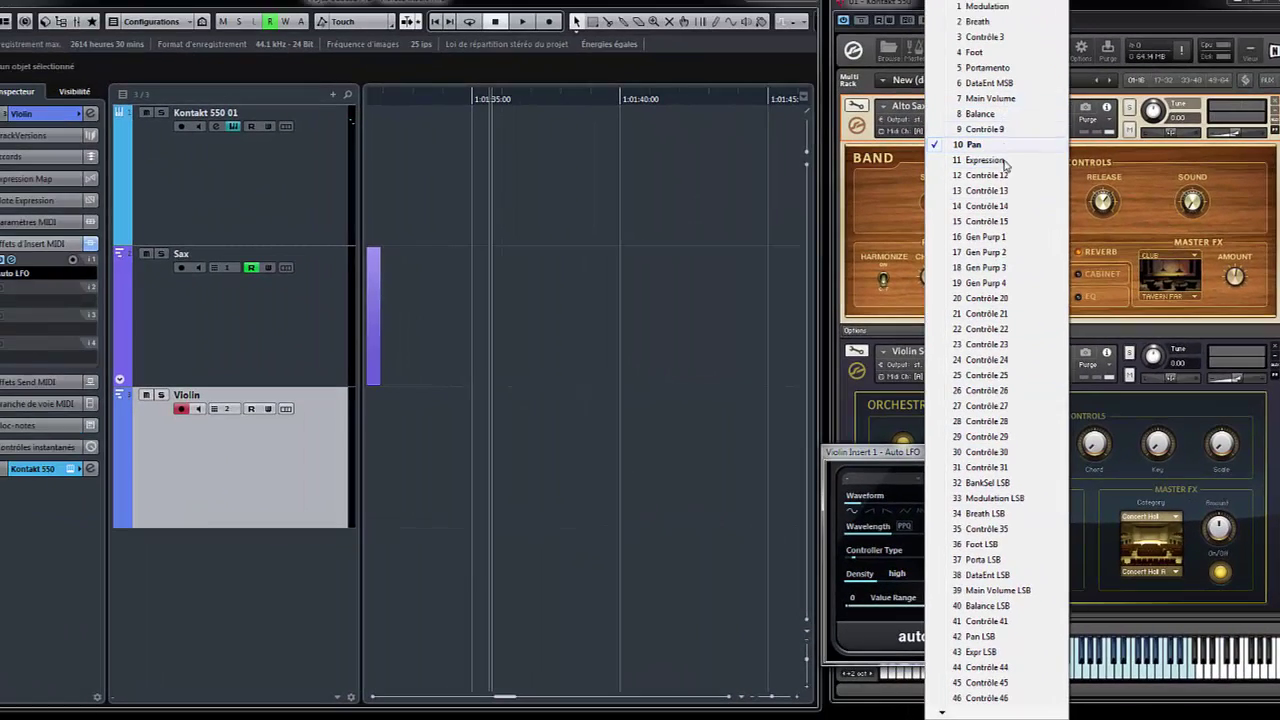
click(1006, 161)
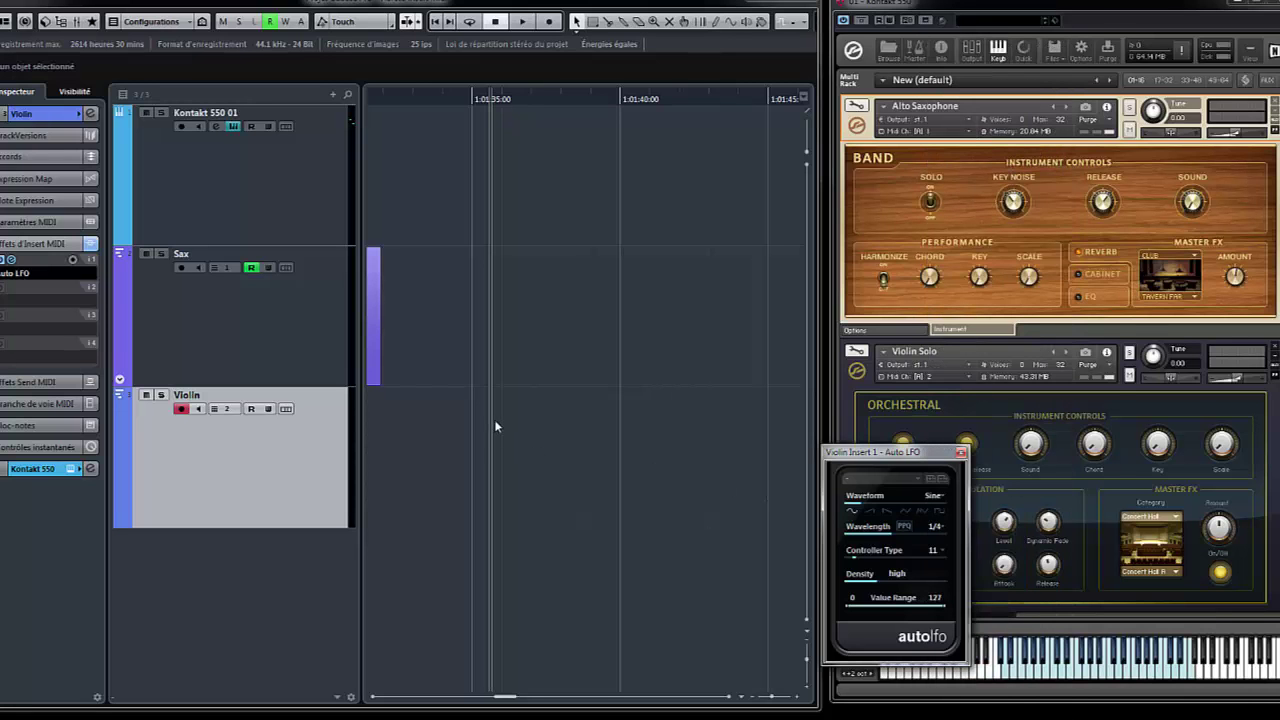
Assign the Auto LFO's Wavelength and Min parameters to the Violin track's first two quick controls
click(40, 446)
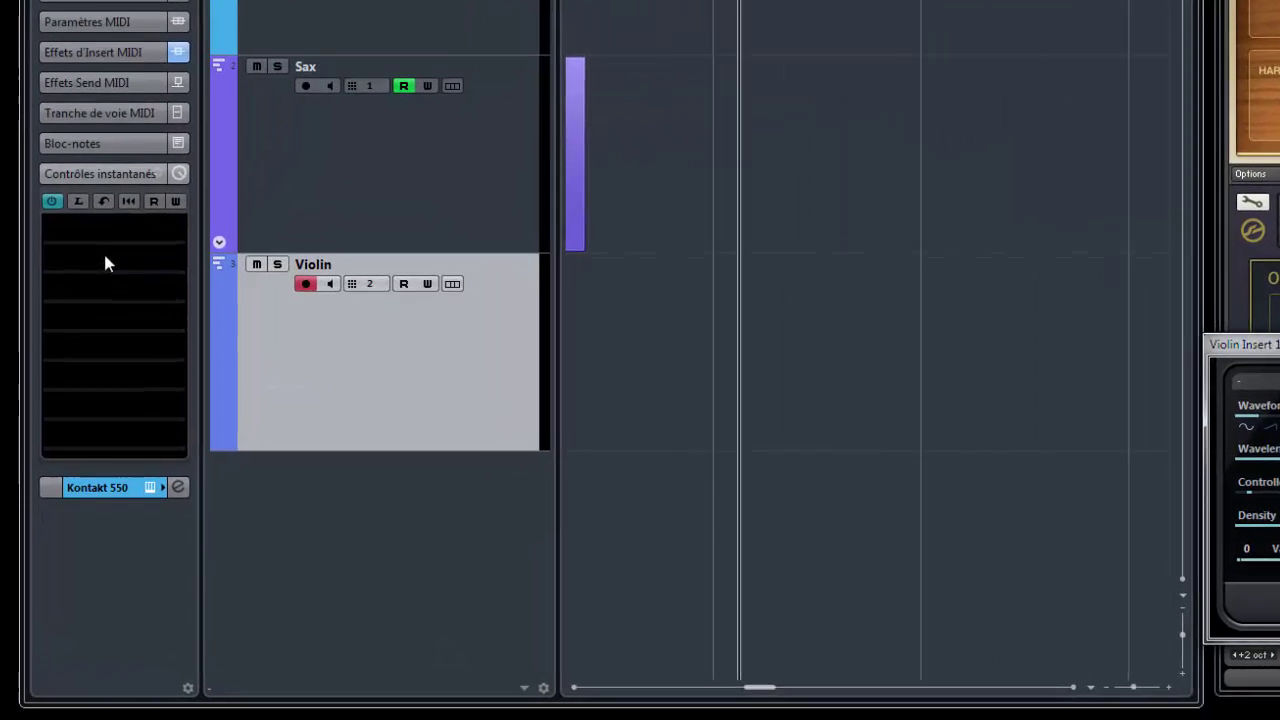
click(104, 241)
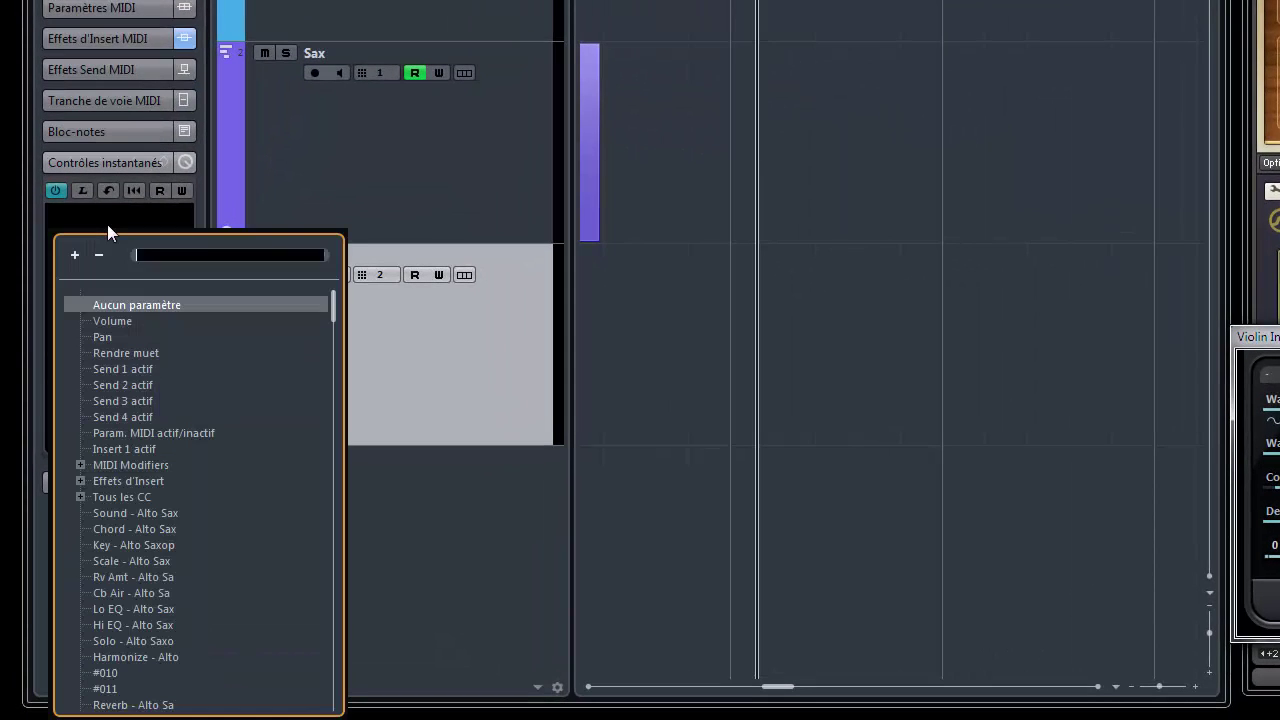
text(len)
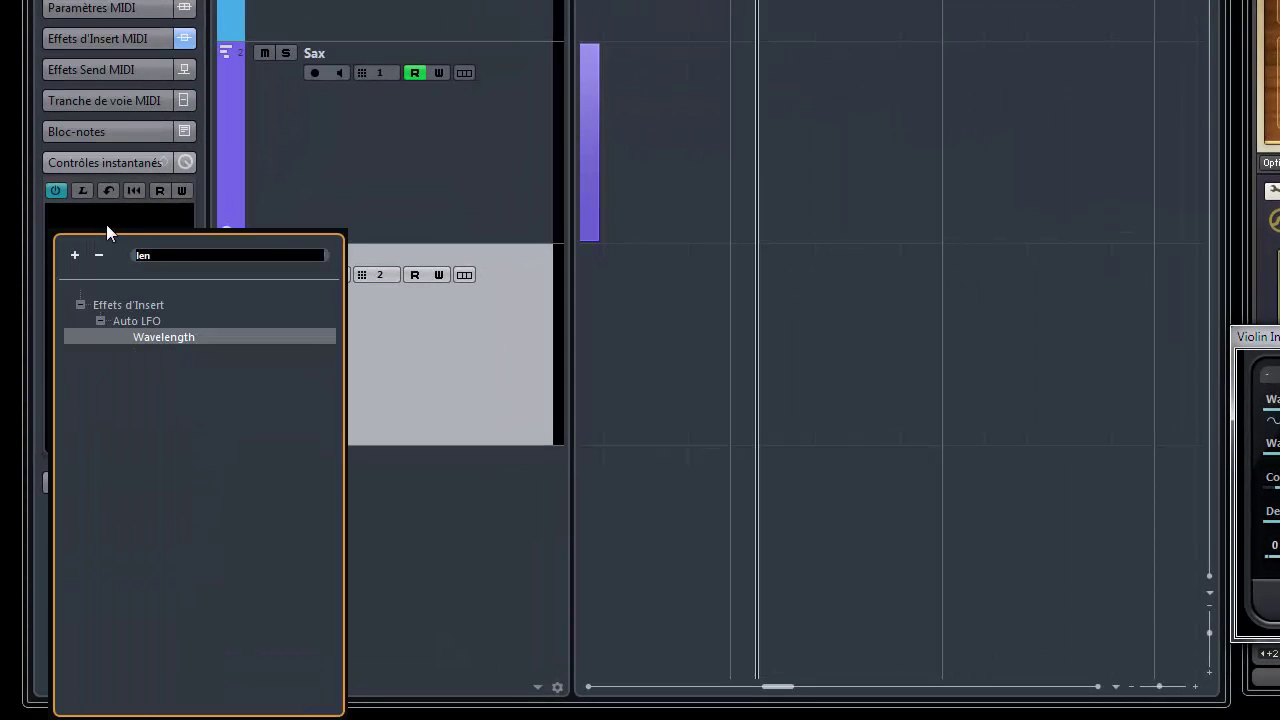
click(177, 336)
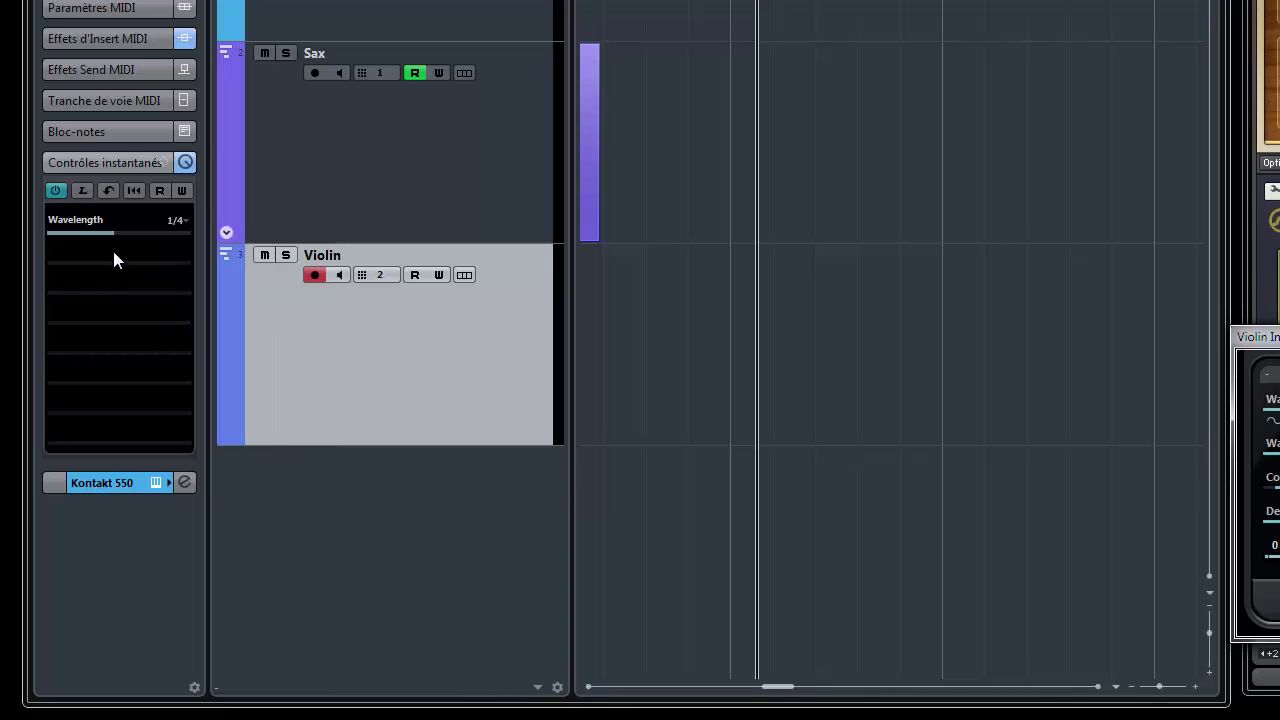
click(113, 252)
text(min)
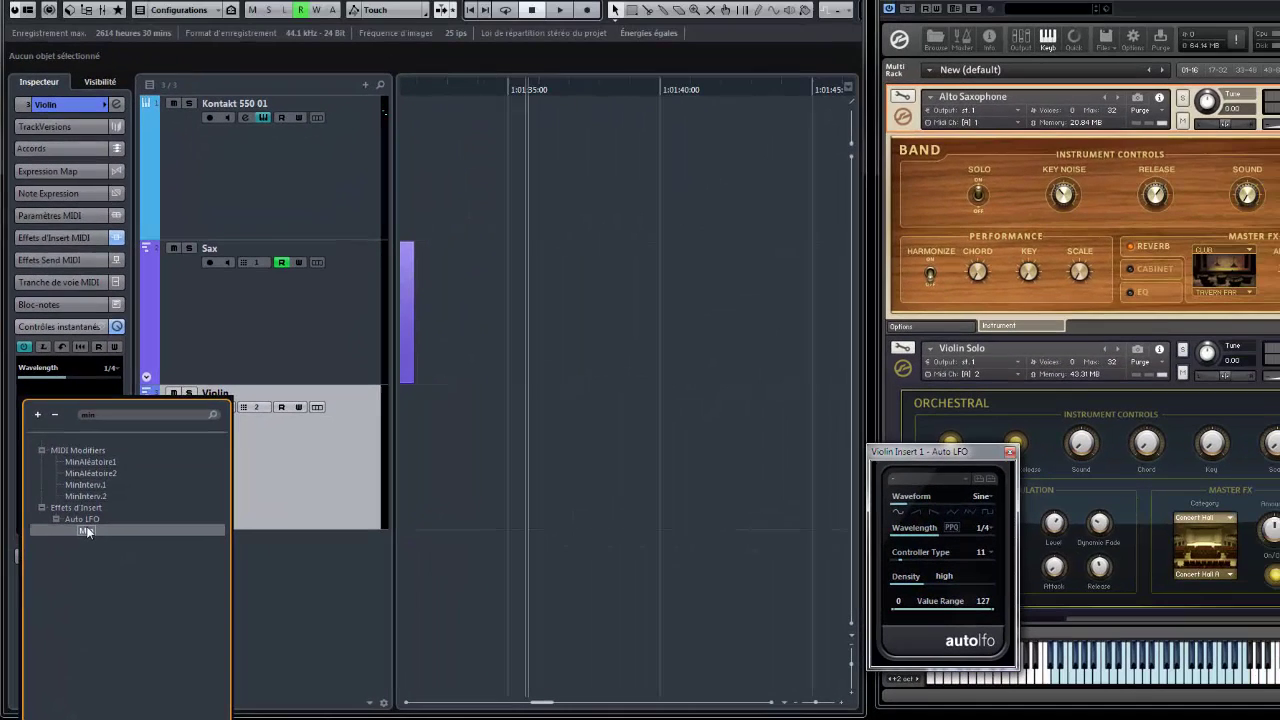
click(143, 447)
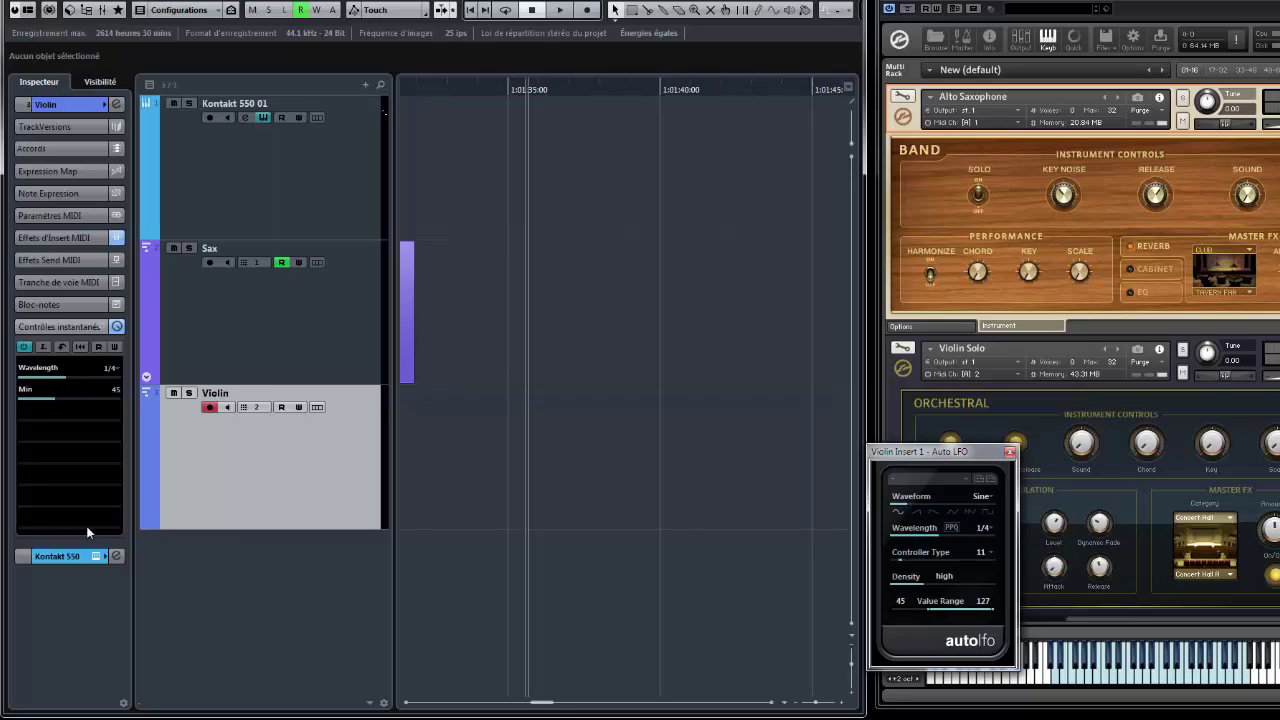
Switch between the Sax and Violin tracks to compare how their quick controls respond, ending on the Violin track
click(302, 339)
click(344, 453)
key(Up)
click(338, 437)
click(322, 337)
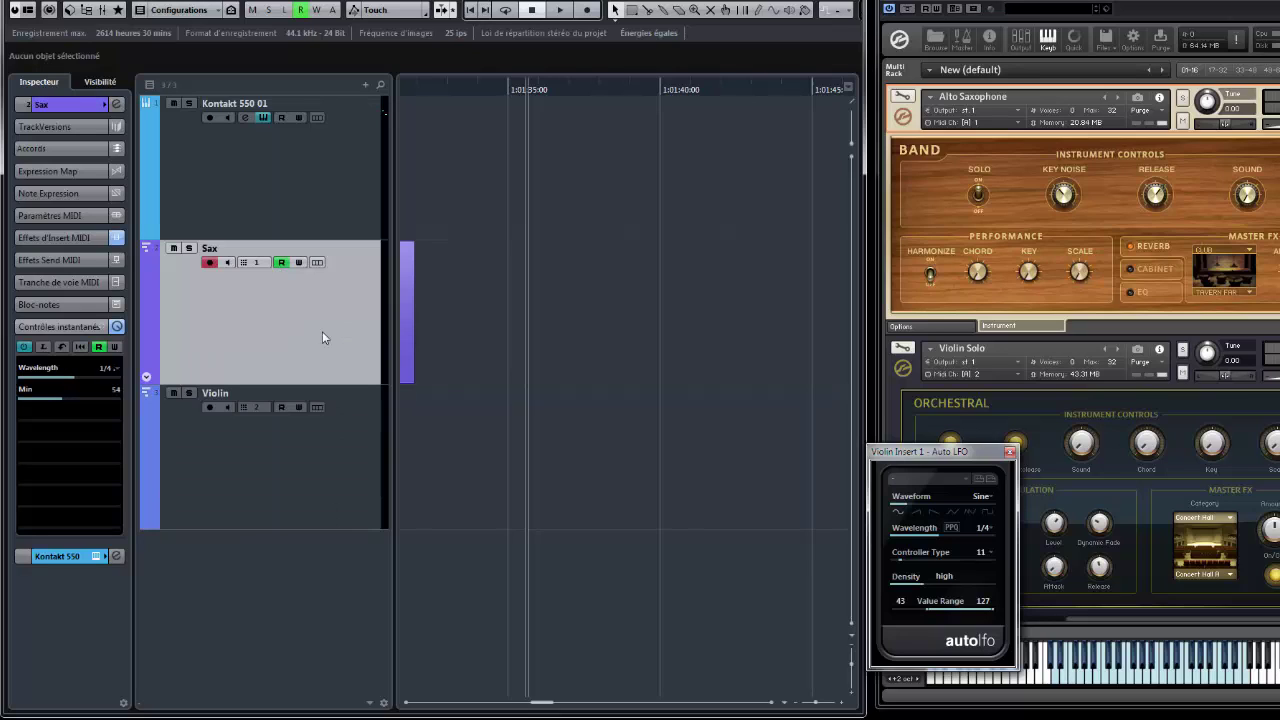
click(328, 461)
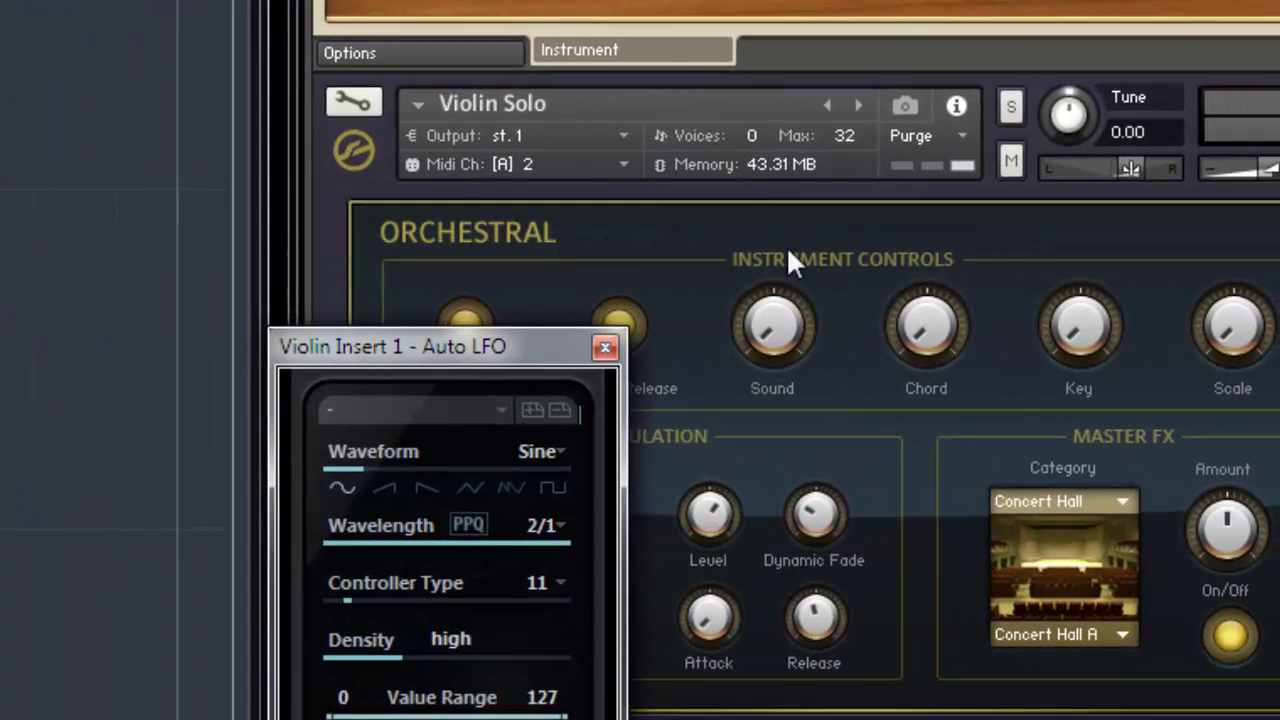
Reset the Violin Solo's pan to centre and try varying the Wavelength and Min quick controls while the Violin plays
ctrl+click(1133, 168)
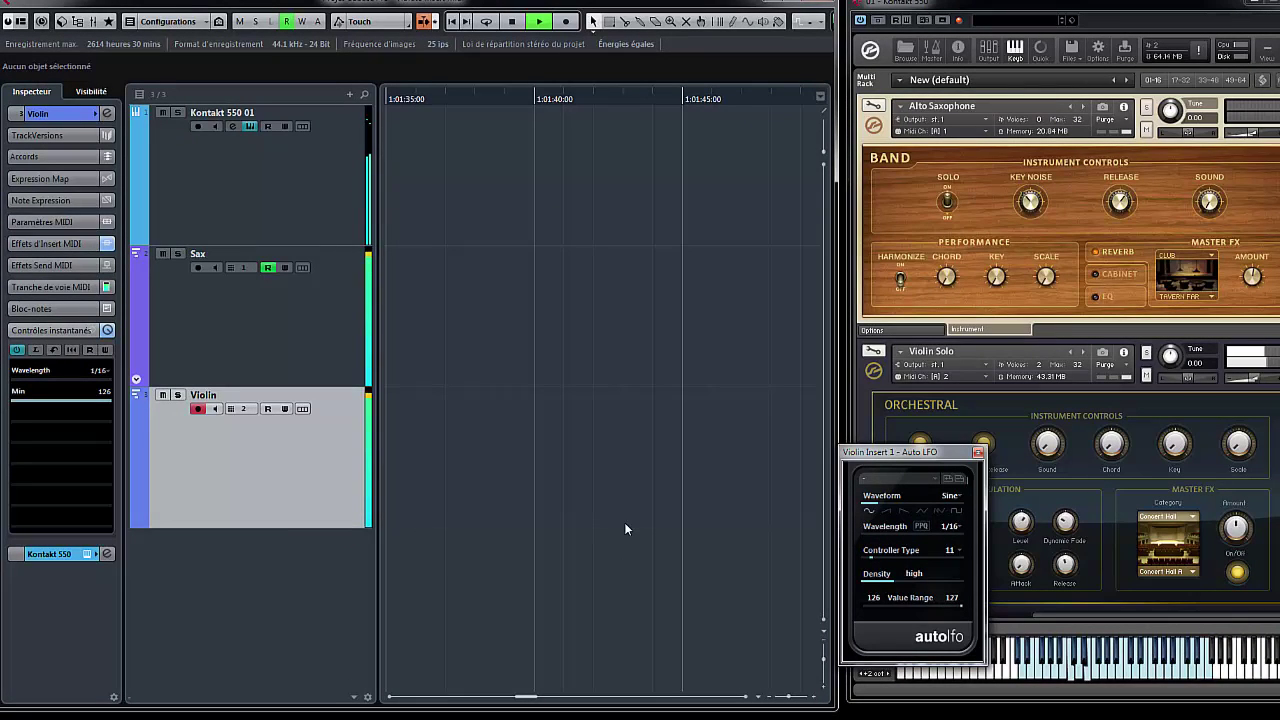
key(g)
key(g)
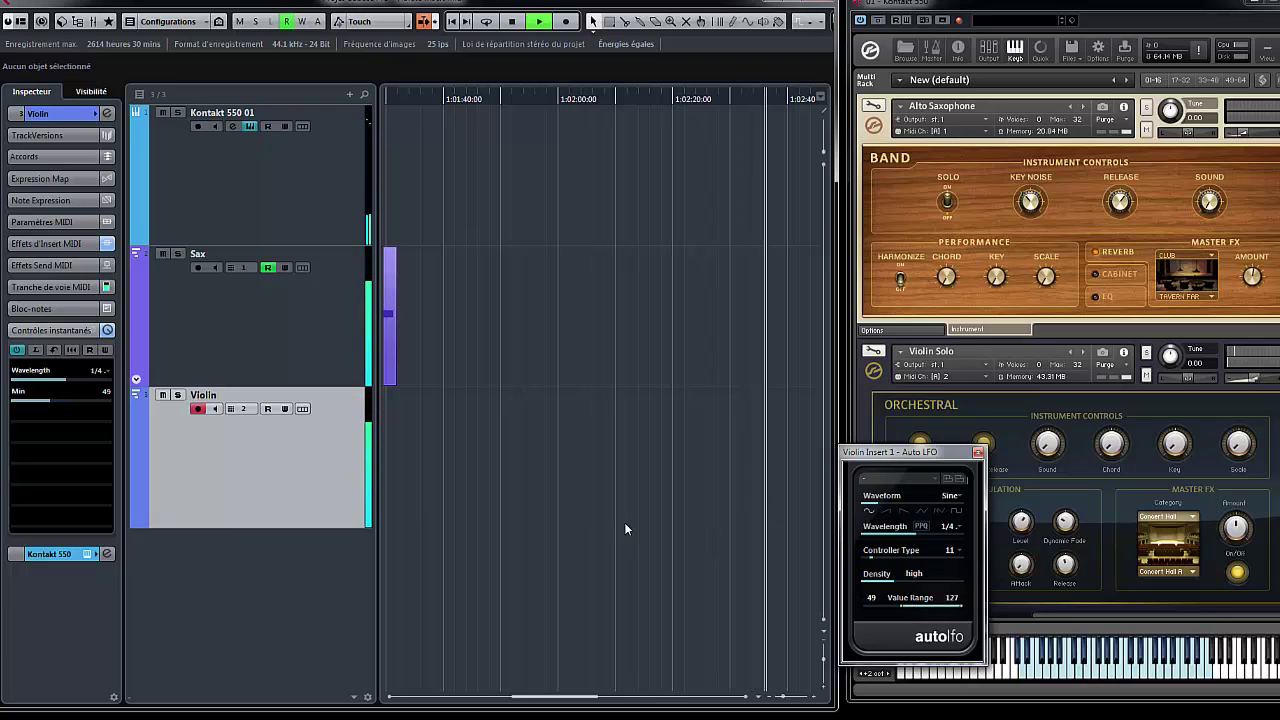
key(space)
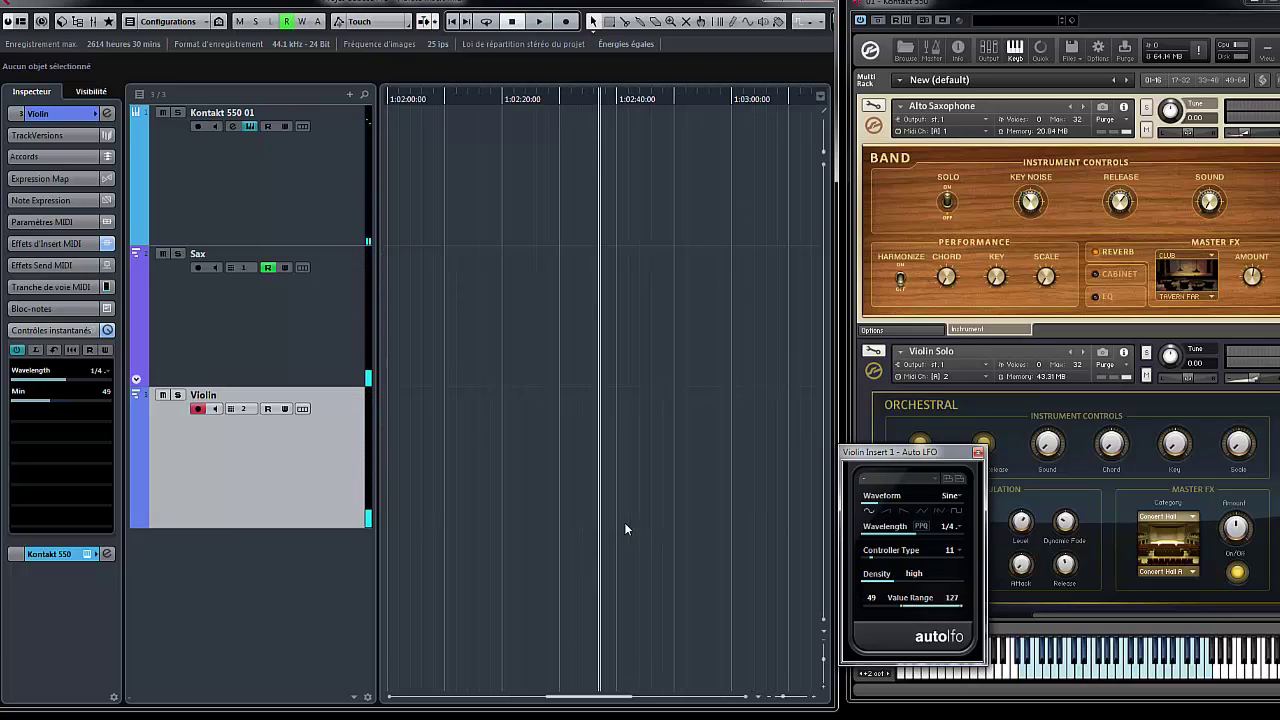
Record a Violin phrase with automation writing enabled on the track, varying the Wavelength and Min quick controls
key(KP_Multiply)
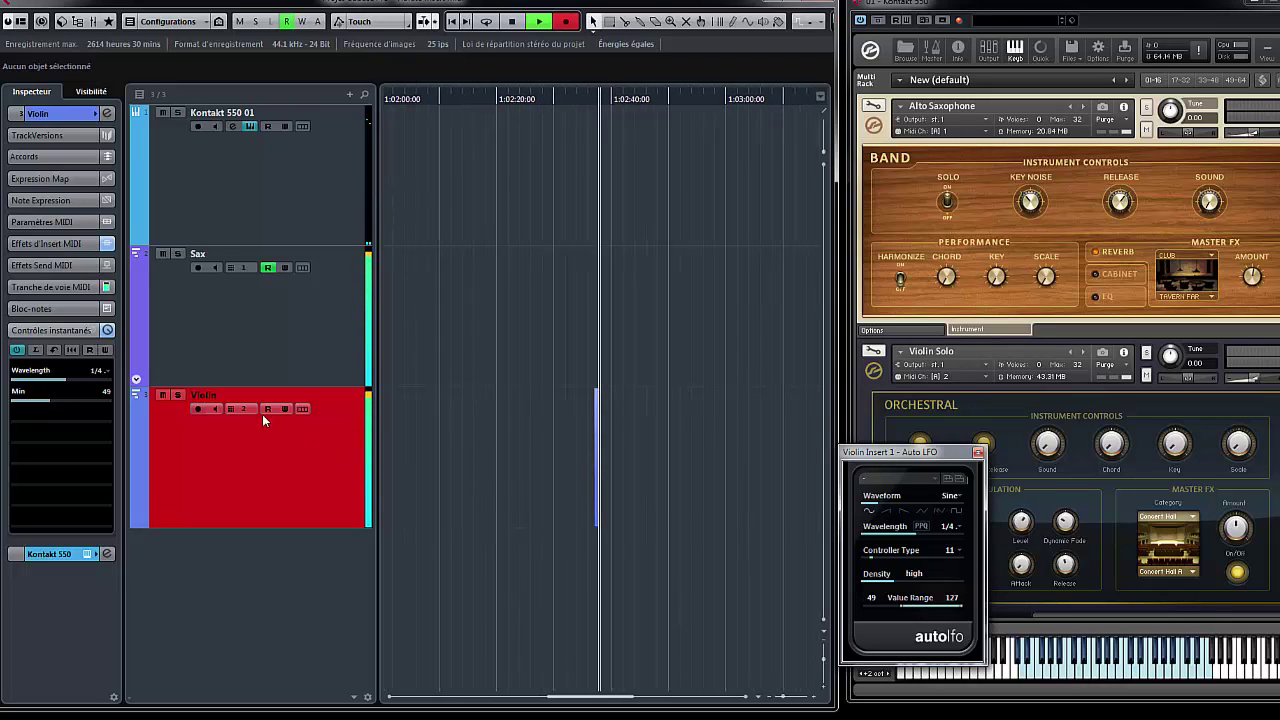
click(281, 409)
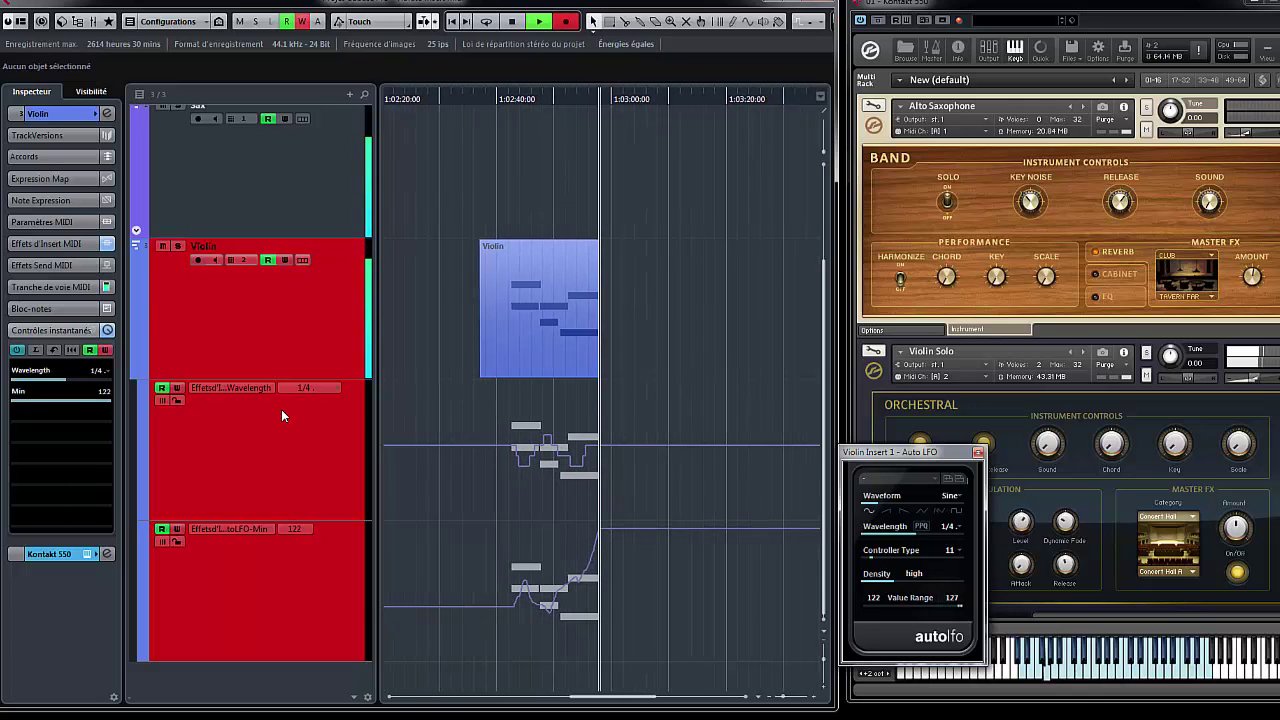
key(space)
key(h)
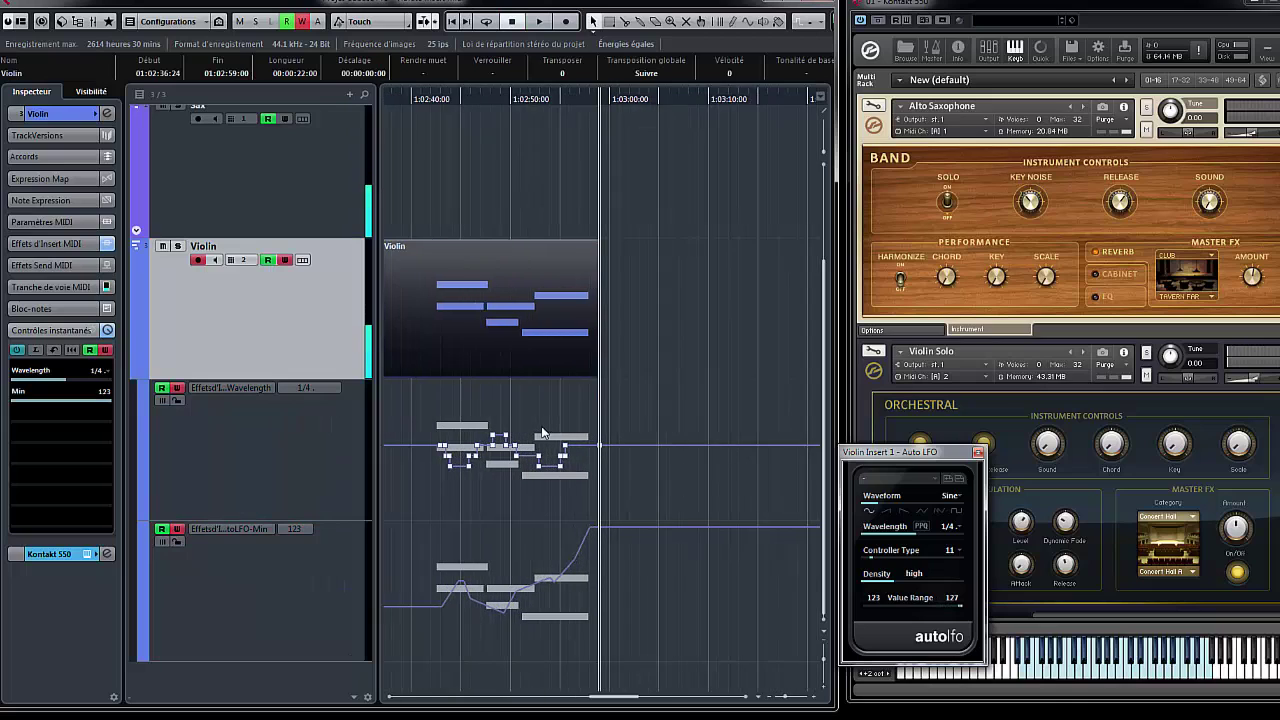
key(h)
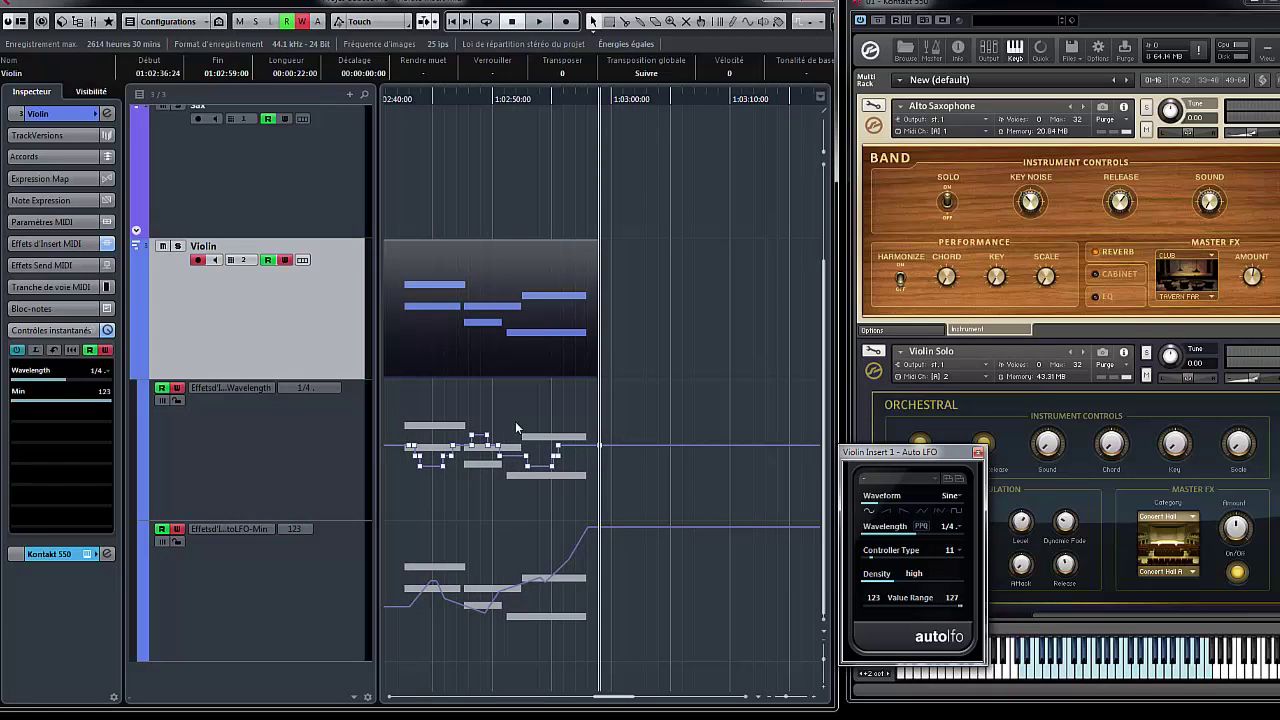
click(613, 409)
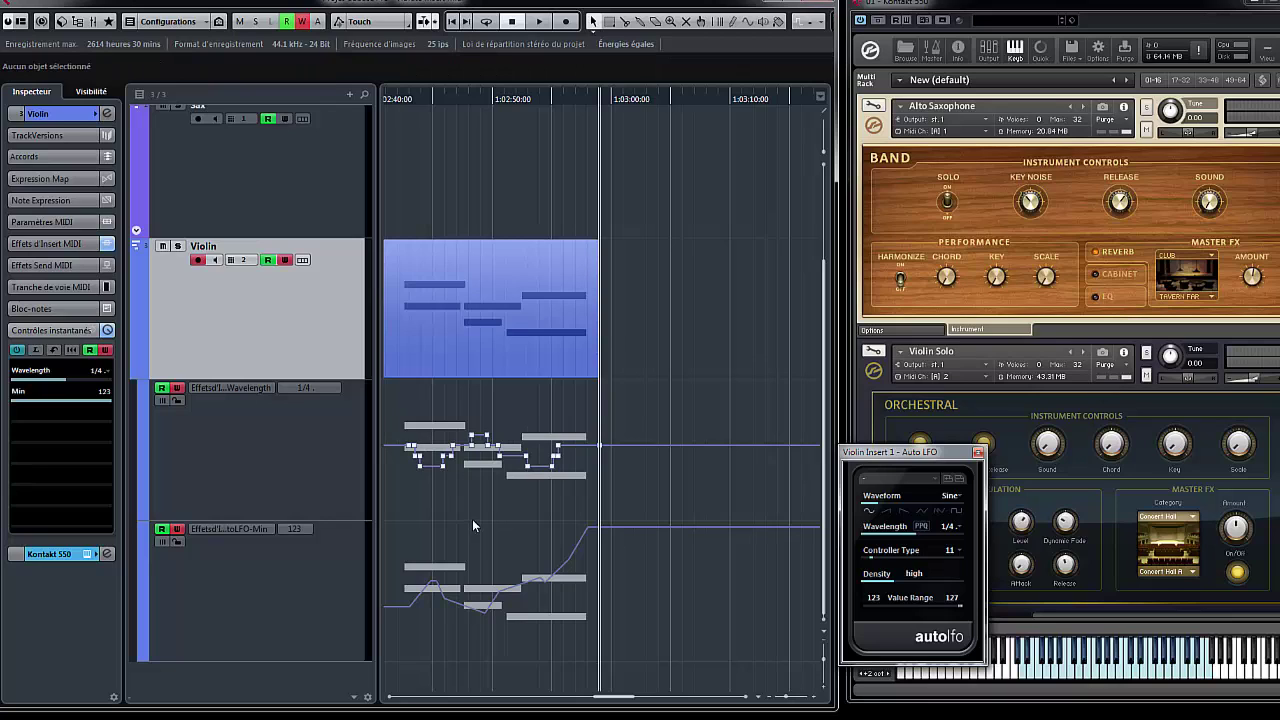
scroll(532, 431, left, 3)
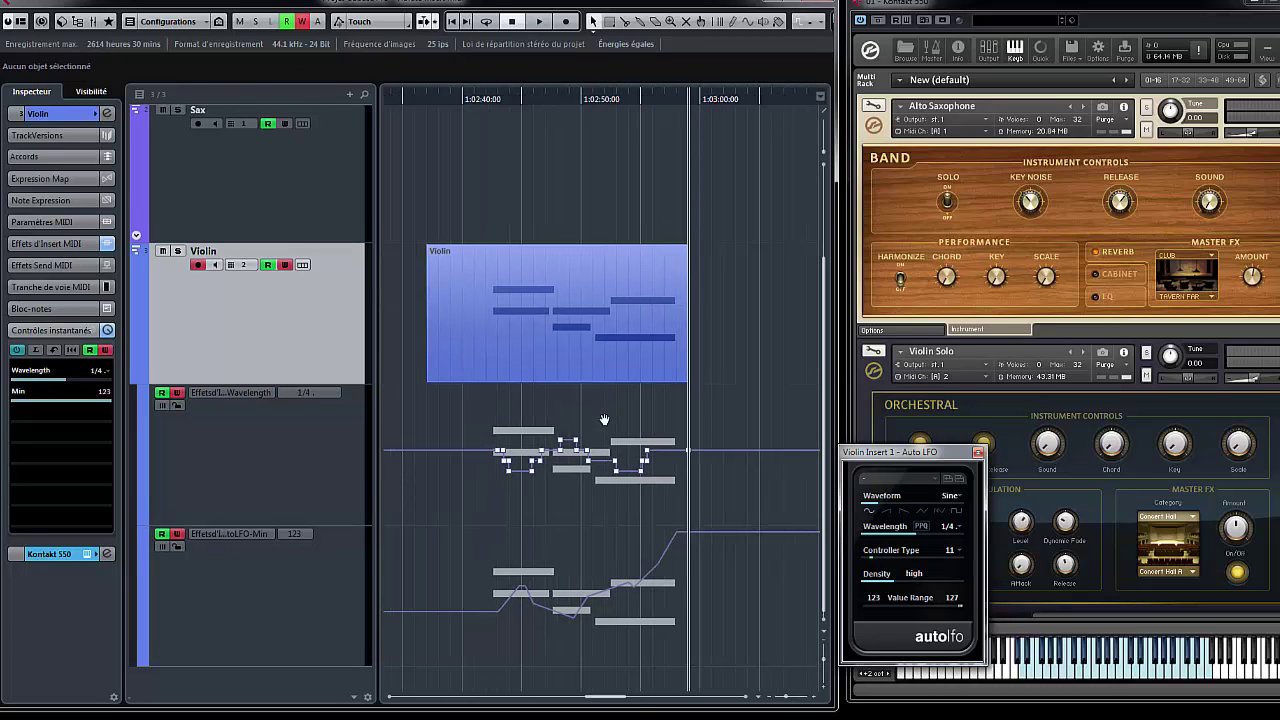